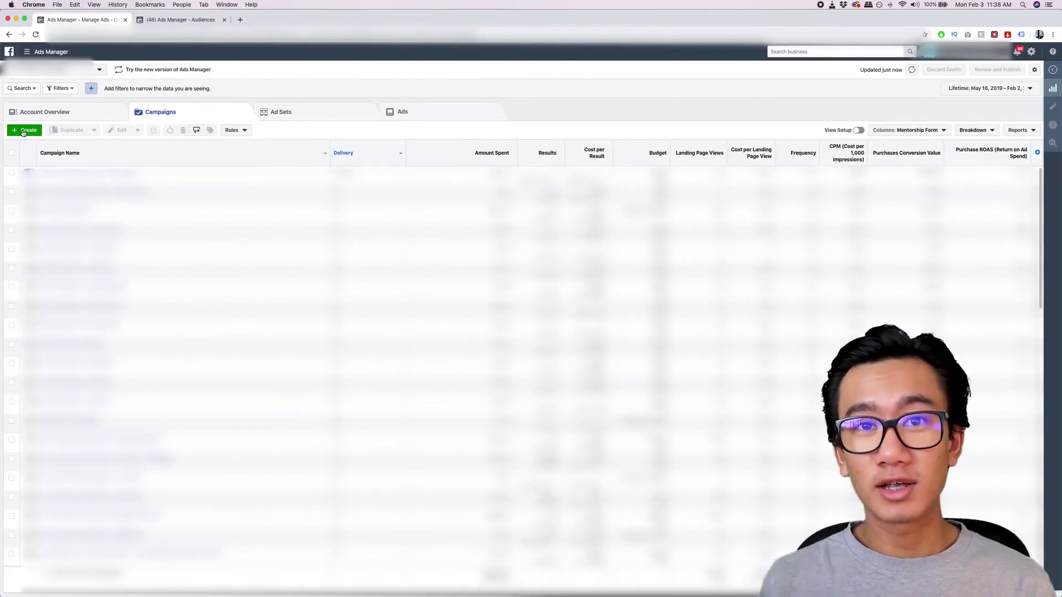
# - Start a new 028 Cold Outreach campaign with the Post engagement objective
pyautogui.click(30, 142)
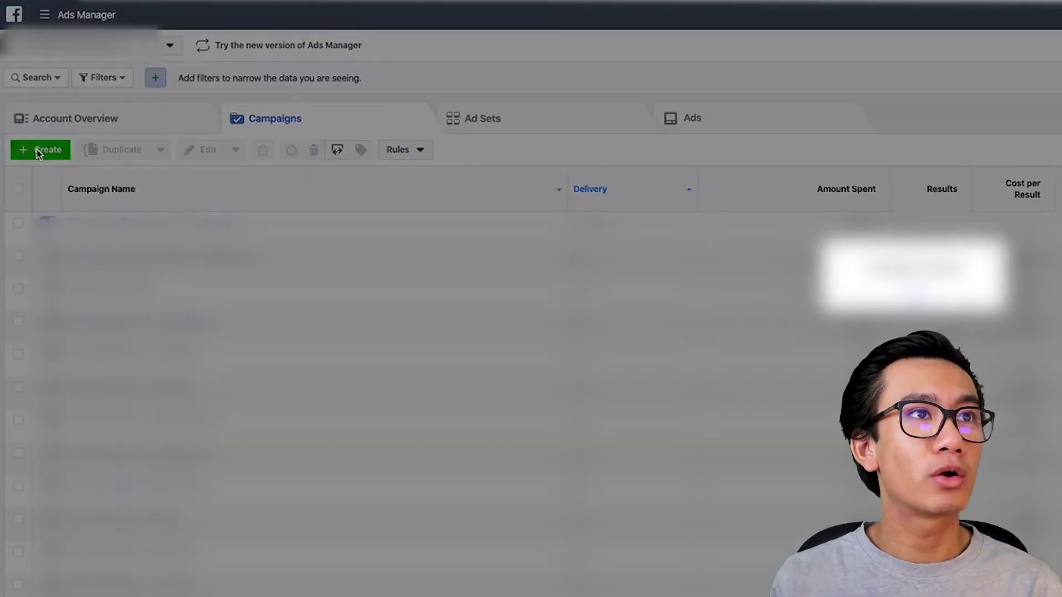
pyautogui.write('028. ')
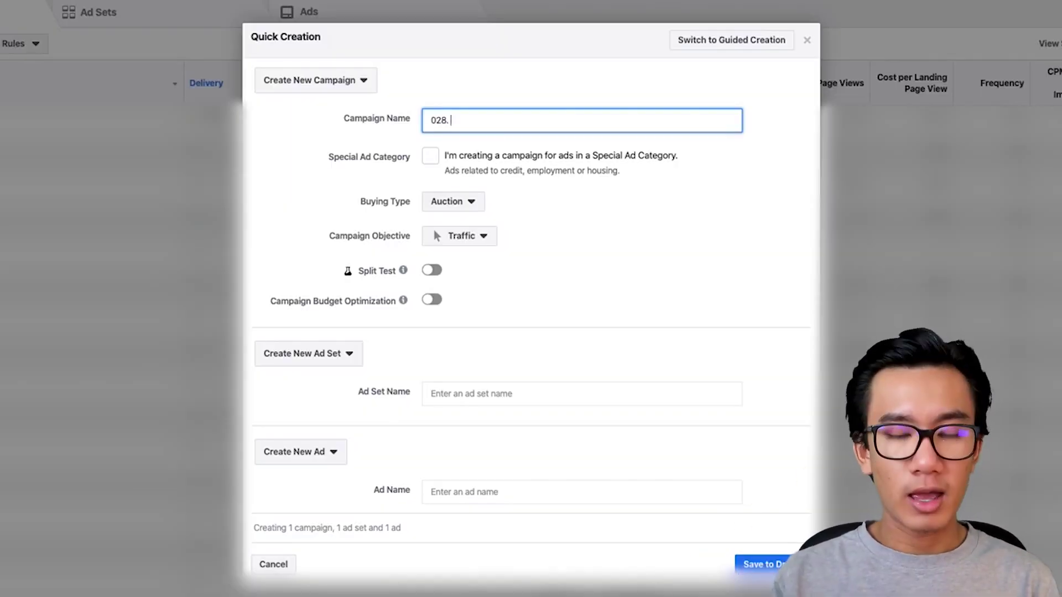
pyautogui.write('Andy Mai Col')
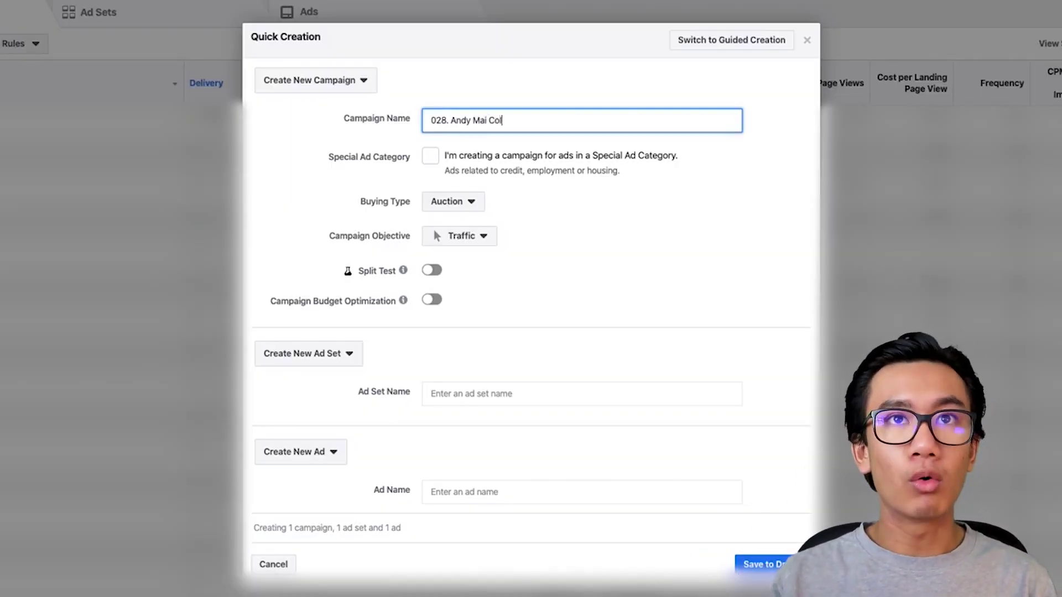
pyautogui.write('d Outreach PPE Campaign')
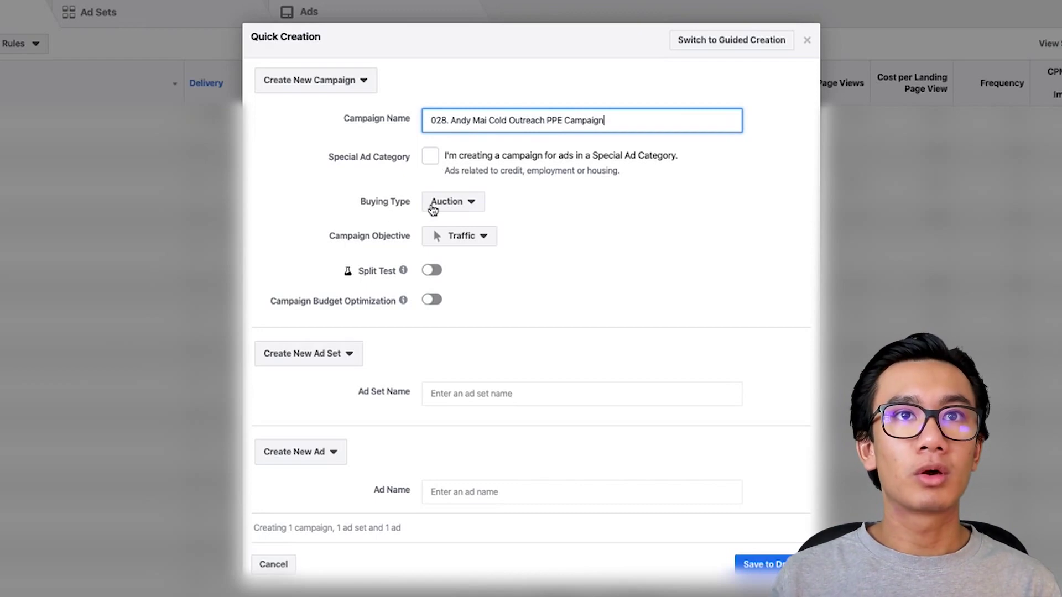
pyautogui.click(435, 232)
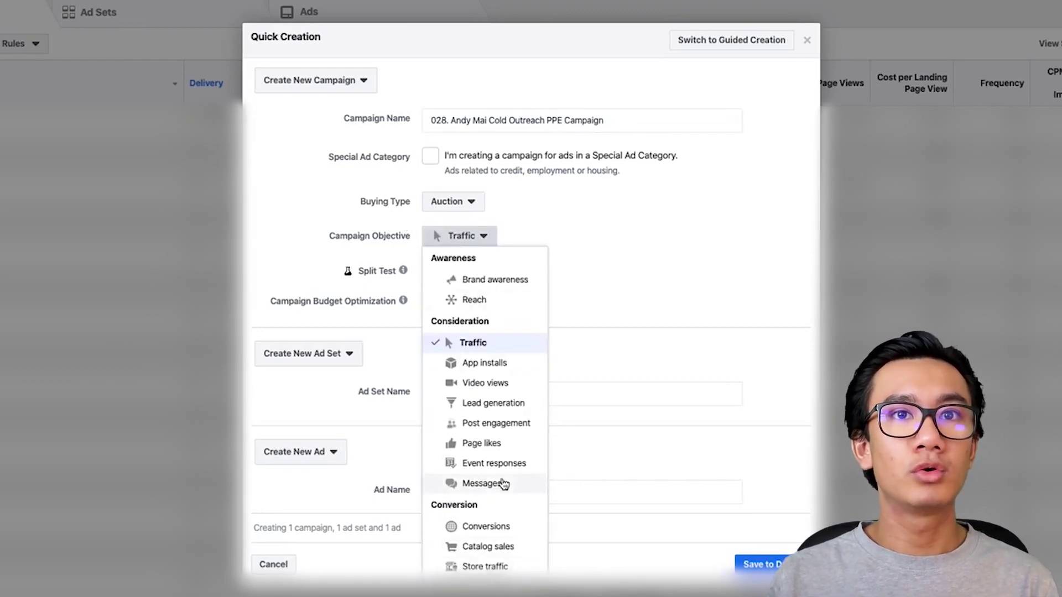
pyautogui.click(504, 425)
# - Name the ad set 001. and the ad 001, saving the campaign as a draft
pyautogui.click(465, 505)
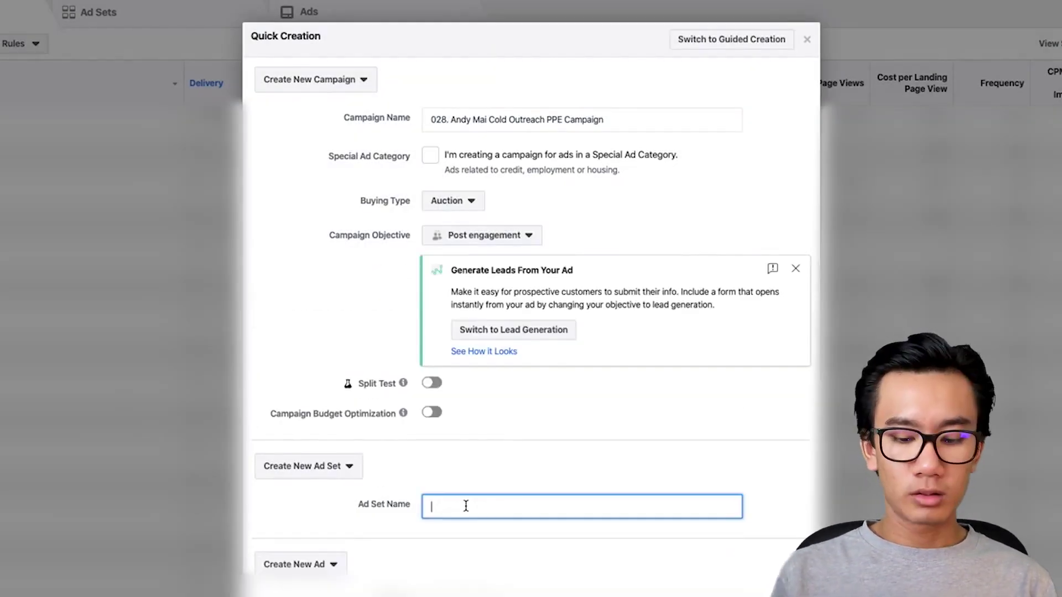
pyautogui.write('001.')
pyautogui.click(458, 563)
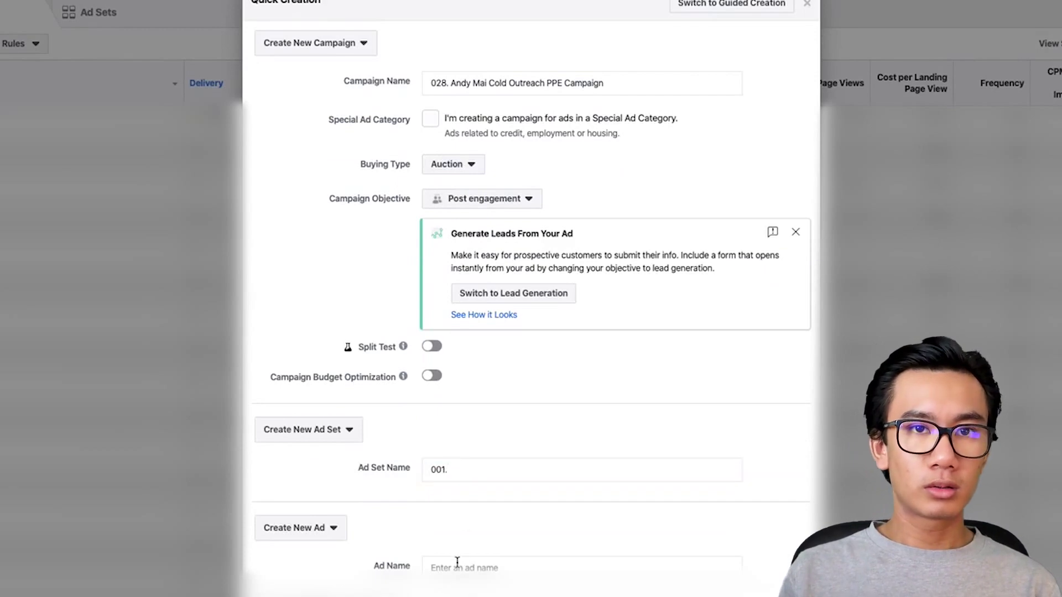
pyautogui.press('Tab')
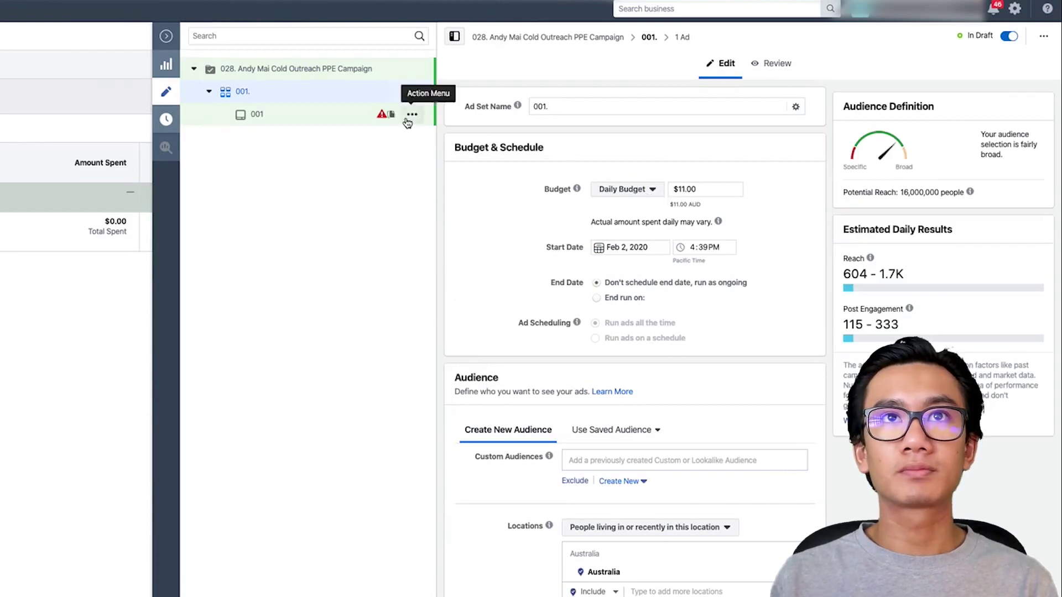
# - Enable campaign budget optimization on the 028 campaign with a $50.00 daily budget
pyautogui.click(321, 79)
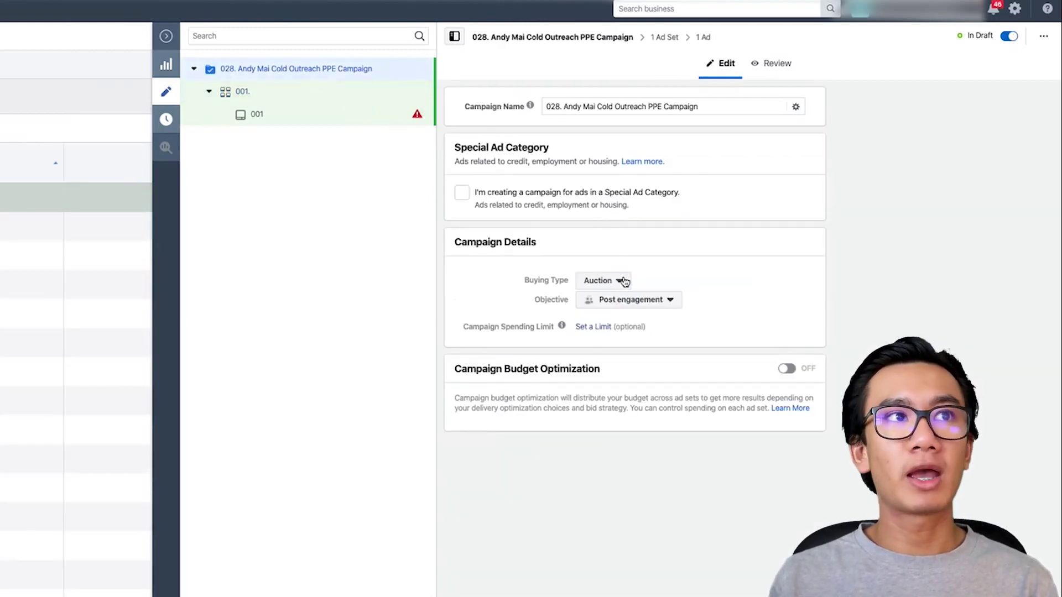
pyautogui.click(787, 369)
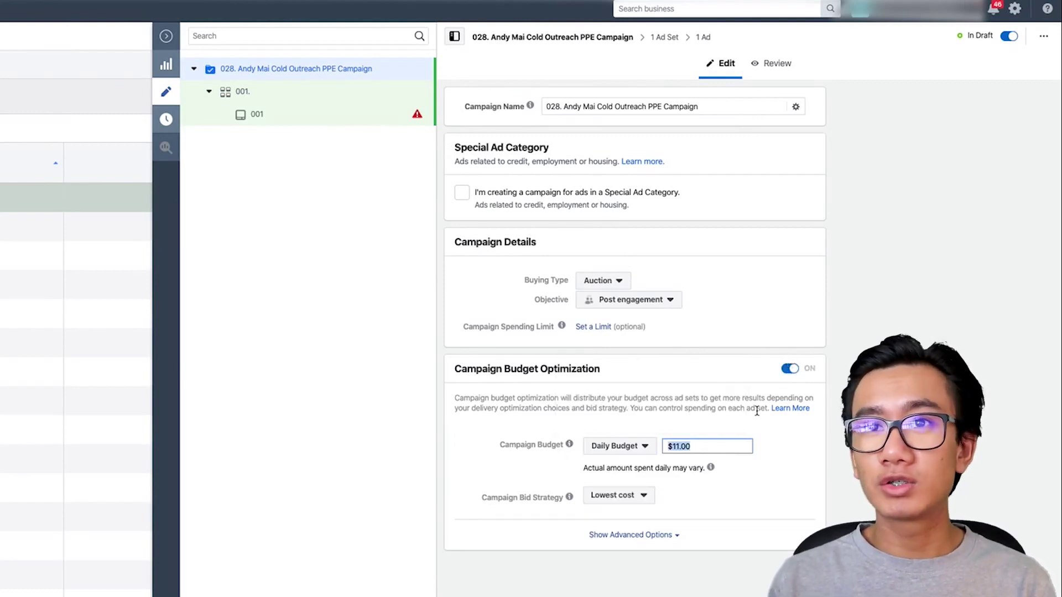
pyautogui.write('50')
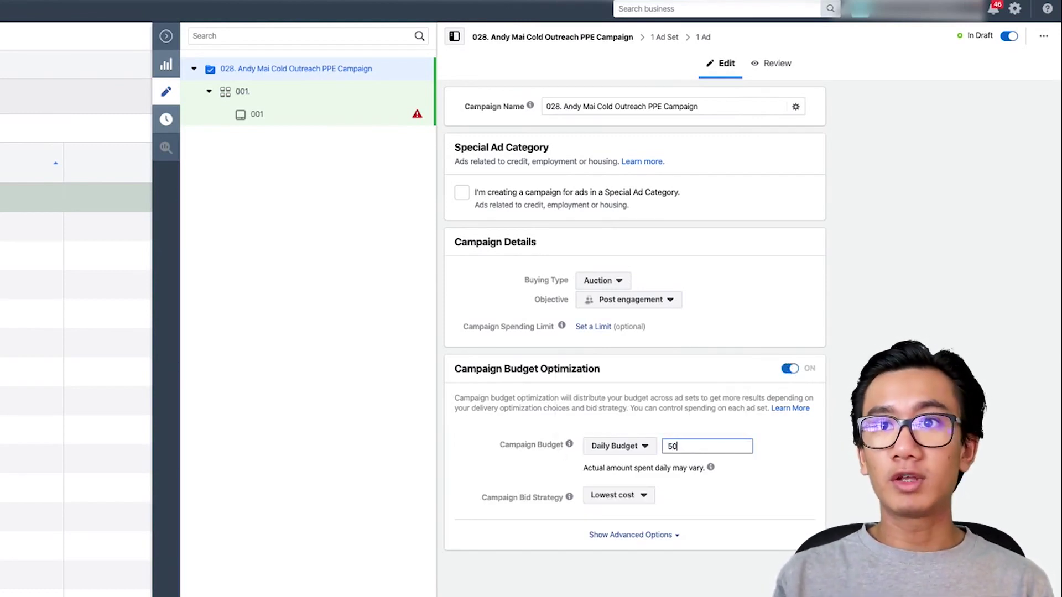
pyautogui.click(722, 419)
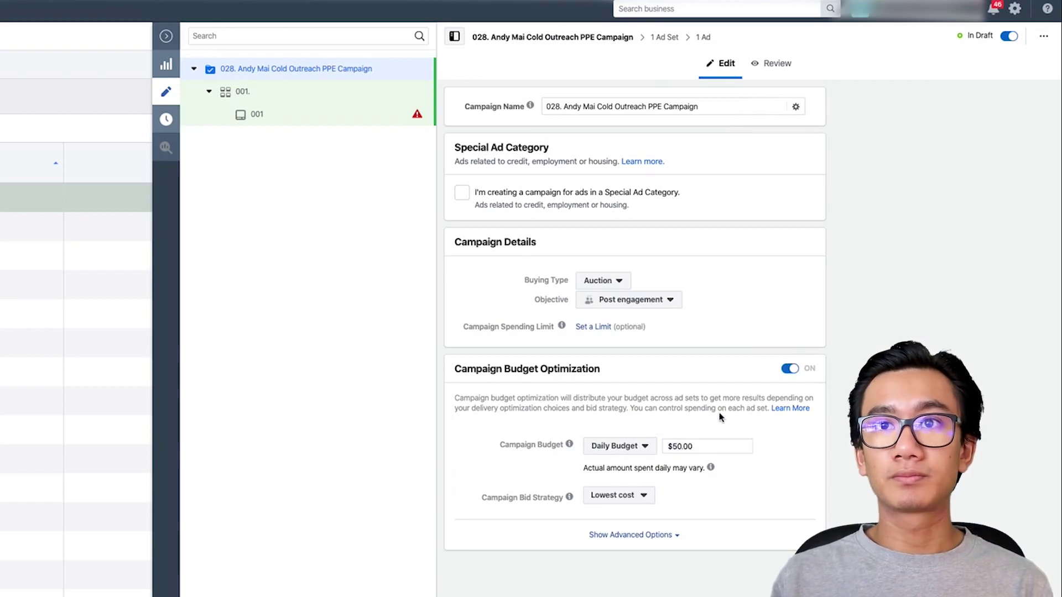
pyautogui.click(242, 93)
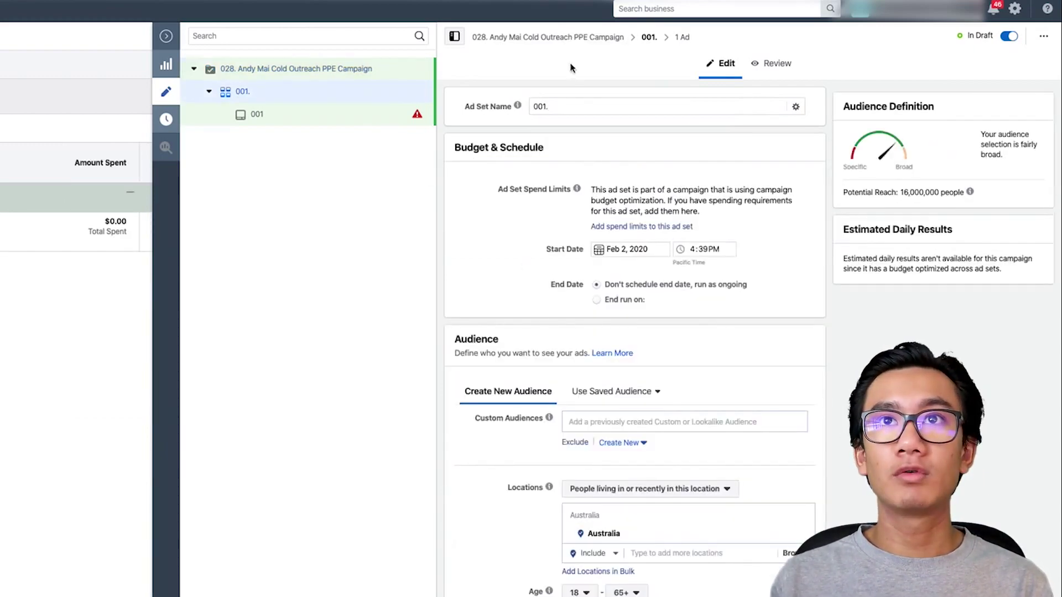
pyautogui.scroll(-3, 570, 68)
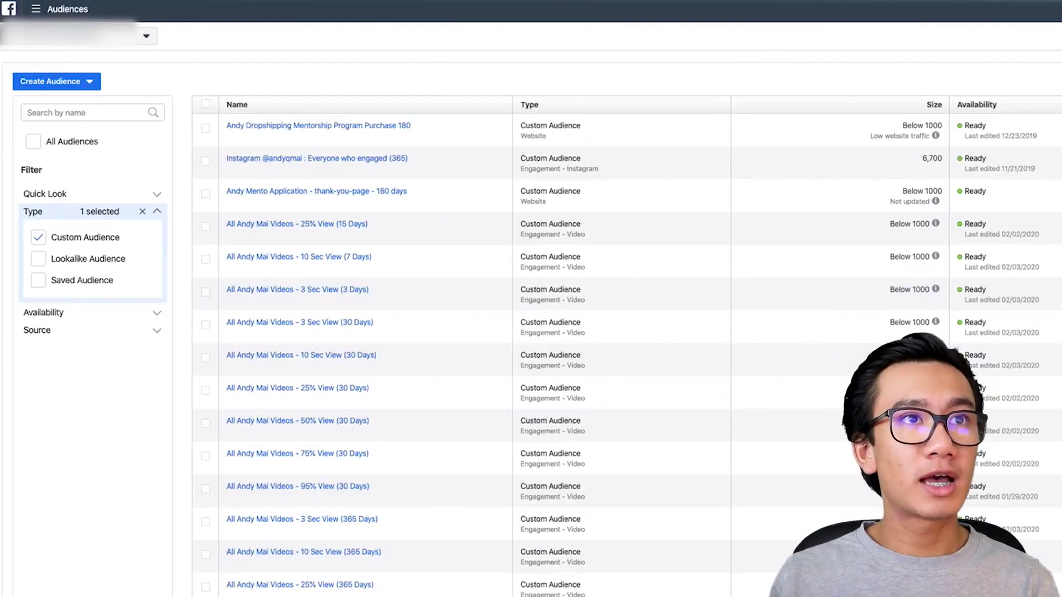
# - Open the 180-day website visitors audience and choose Create Lookalike from its Actions menu
pyautogui.scroll(-10, 207, 152)
pyautogui.click(205, 150)
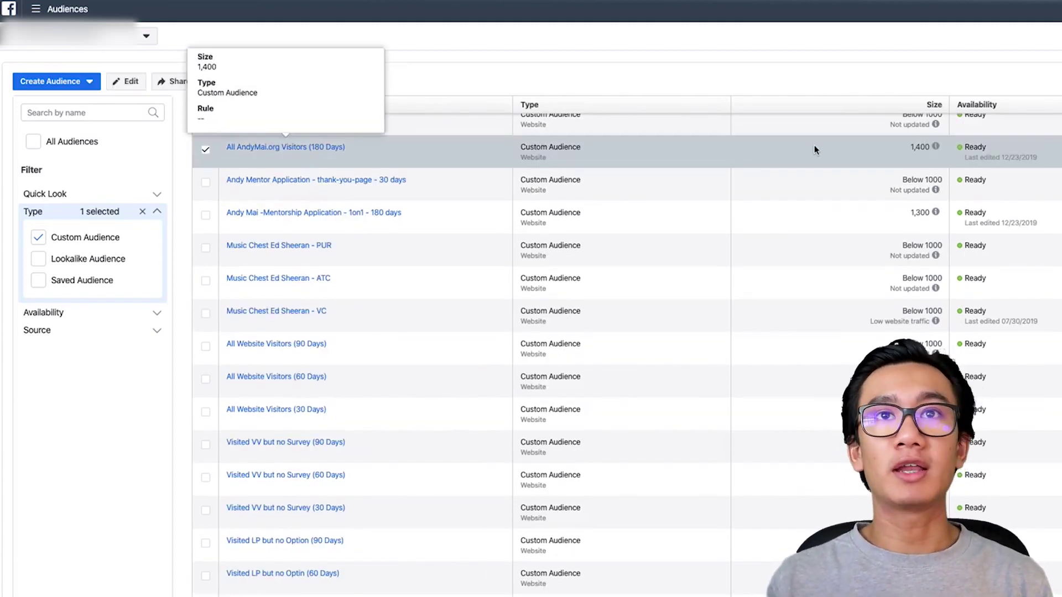
pyautogui.click(88, 81)
pyautogui.click(100, 124)
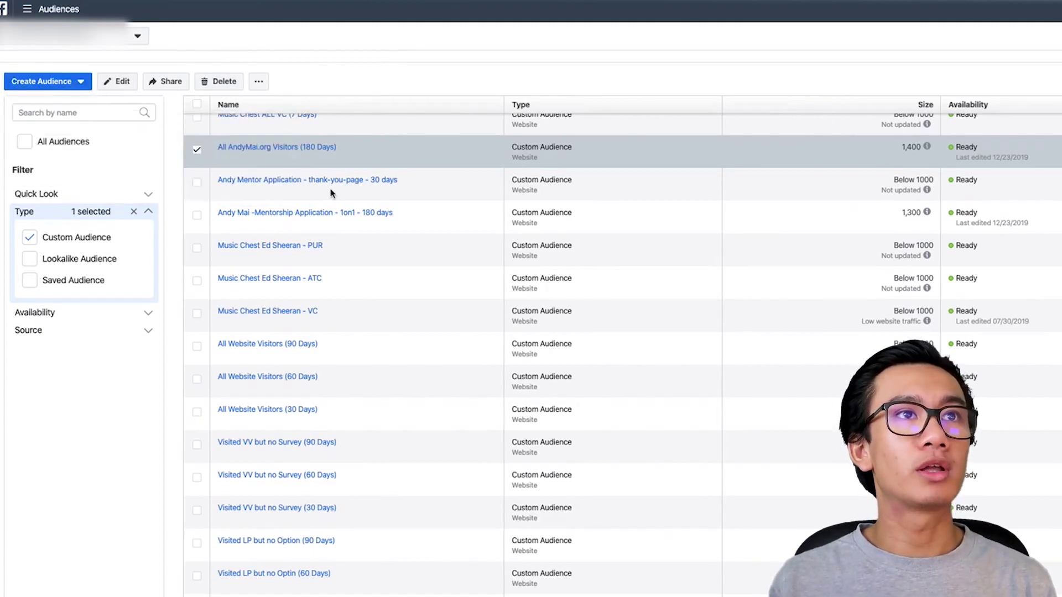
pyautogui.click(879, 39)
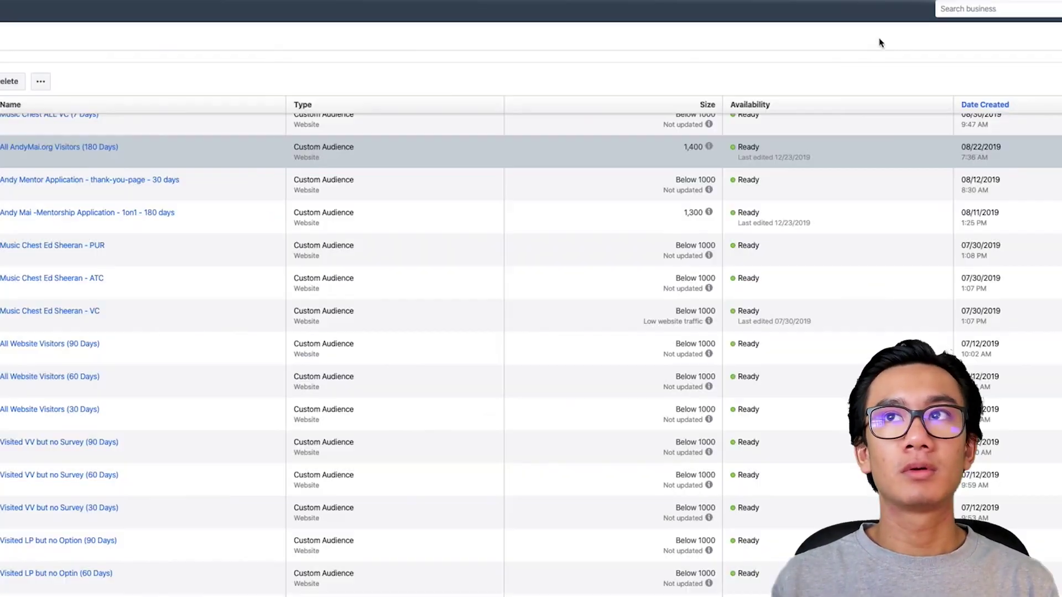
pyautogui.click(65, 147)
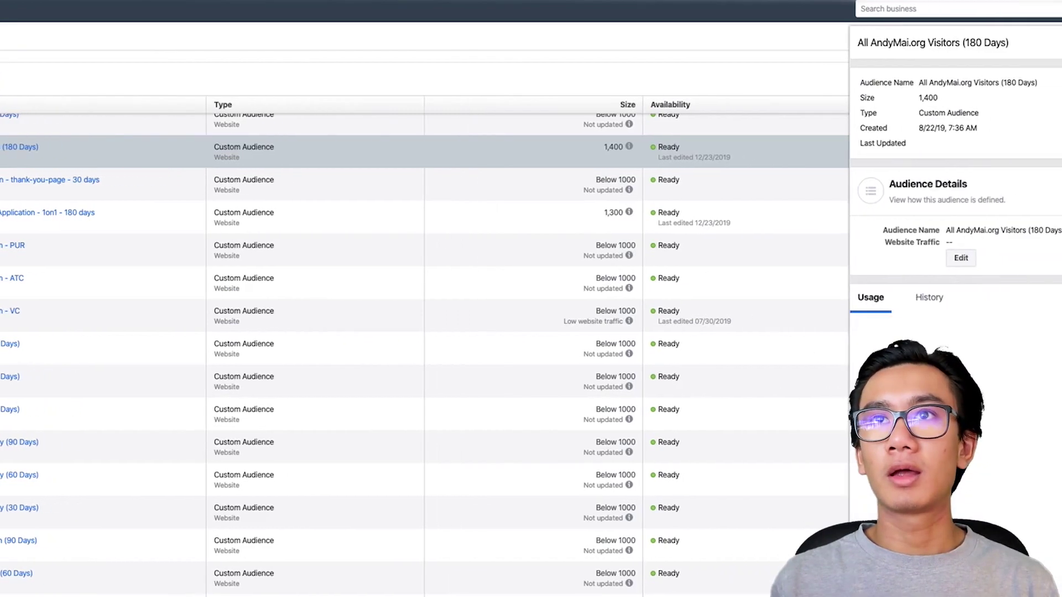
pyautogui.click(1008, 42)
pyautogui.click(1007, 82)
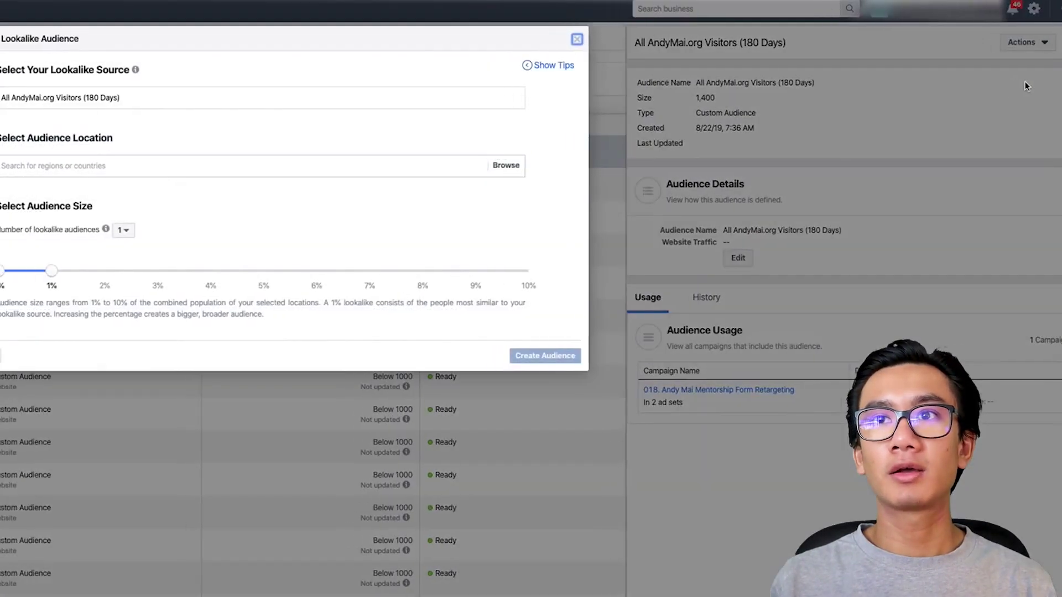
# - Create a 1% lookalike covering United States, Canada, United Kingdom, Australia and New Zealand
pyautogui.click(227, 165)
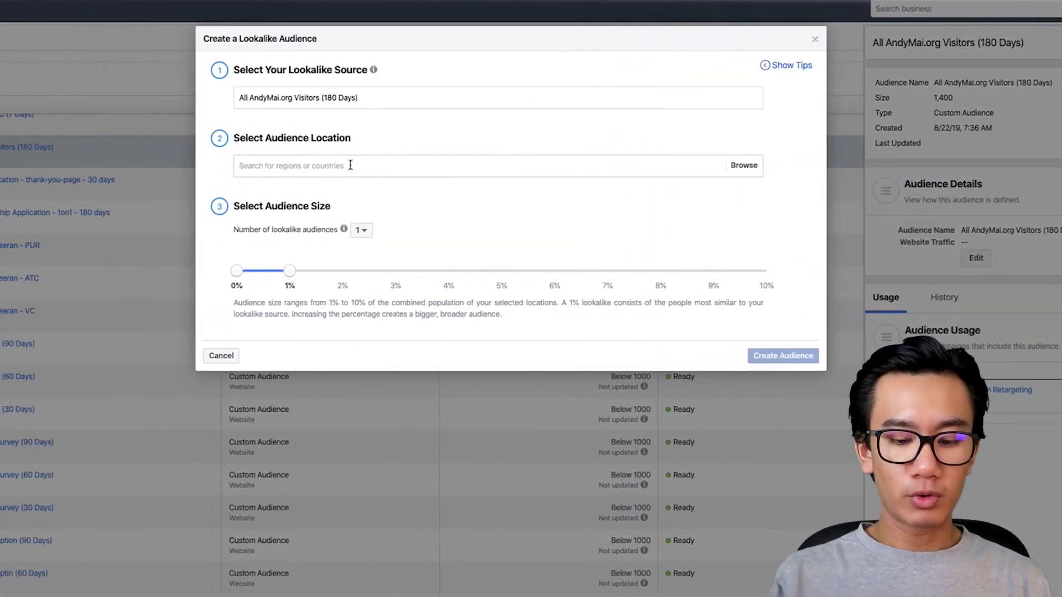
pyautogui.write('unit')
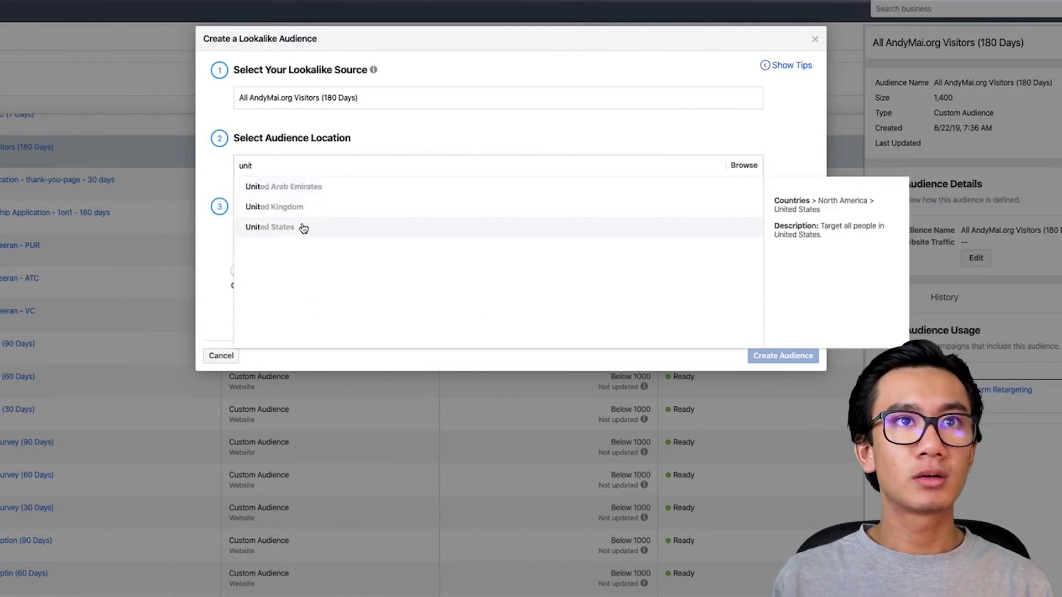
pyautogui.click(303, 229)
pyautogui.write('cana')
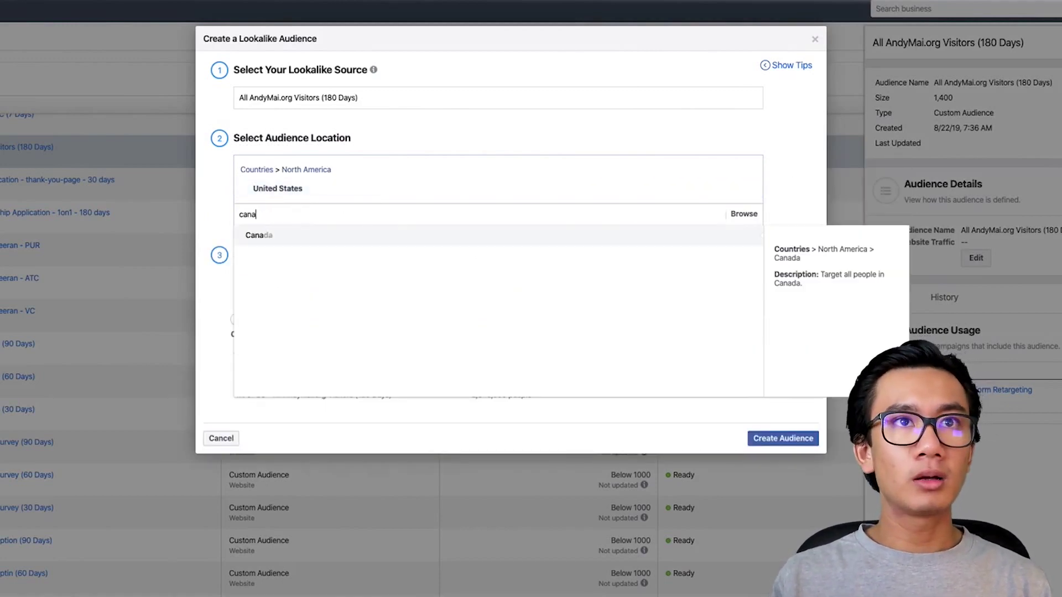
pyautogui.click(275, 239)
pyautogui.write('un')
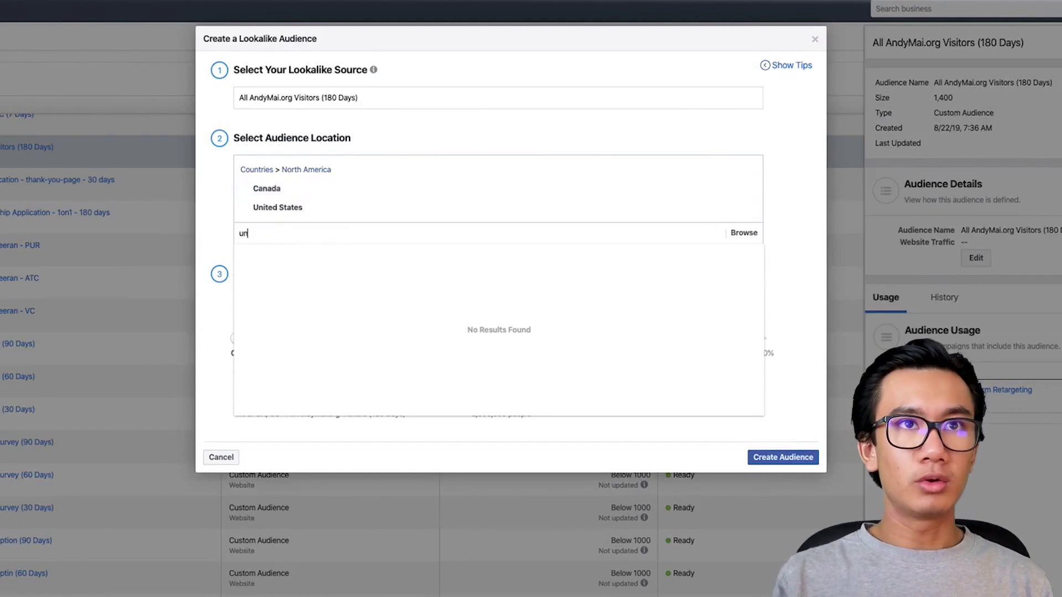
pyautogui.click(263, 280)
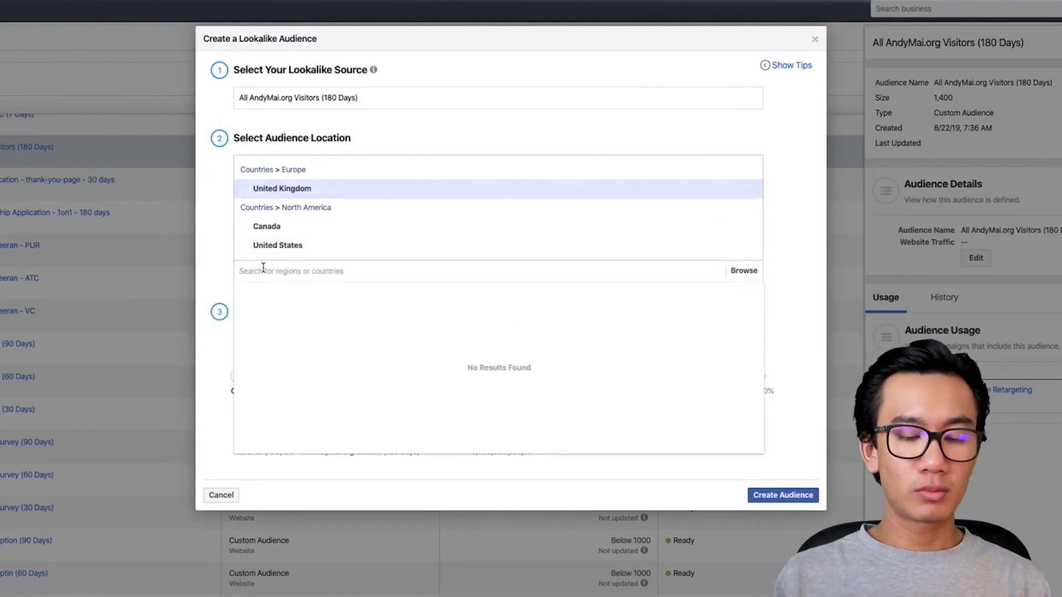
pyautogui.write('aust')
pyautogui.click(266, 292)
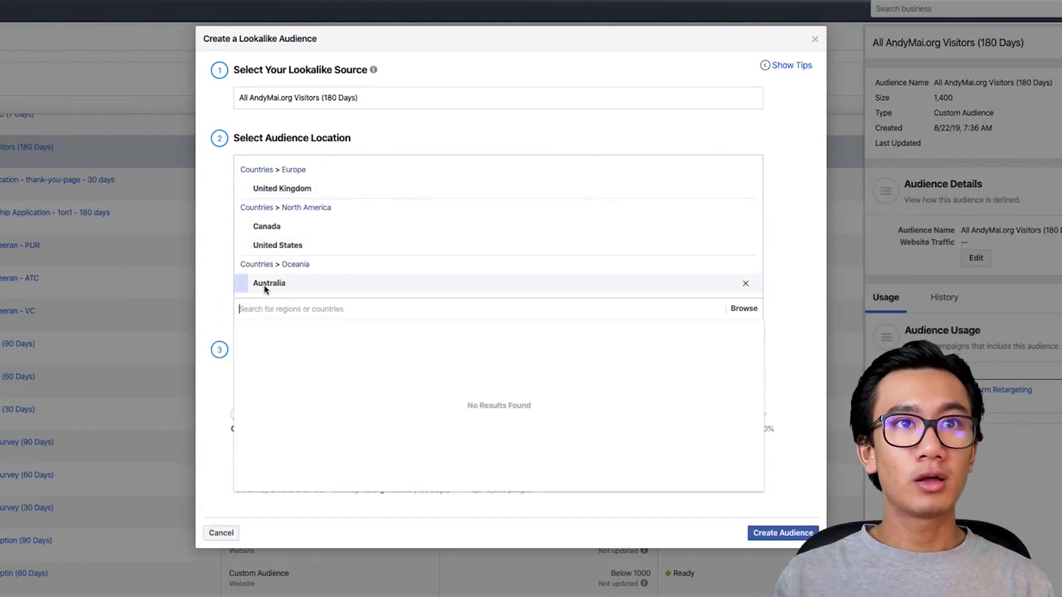
pyautogui.write('new')
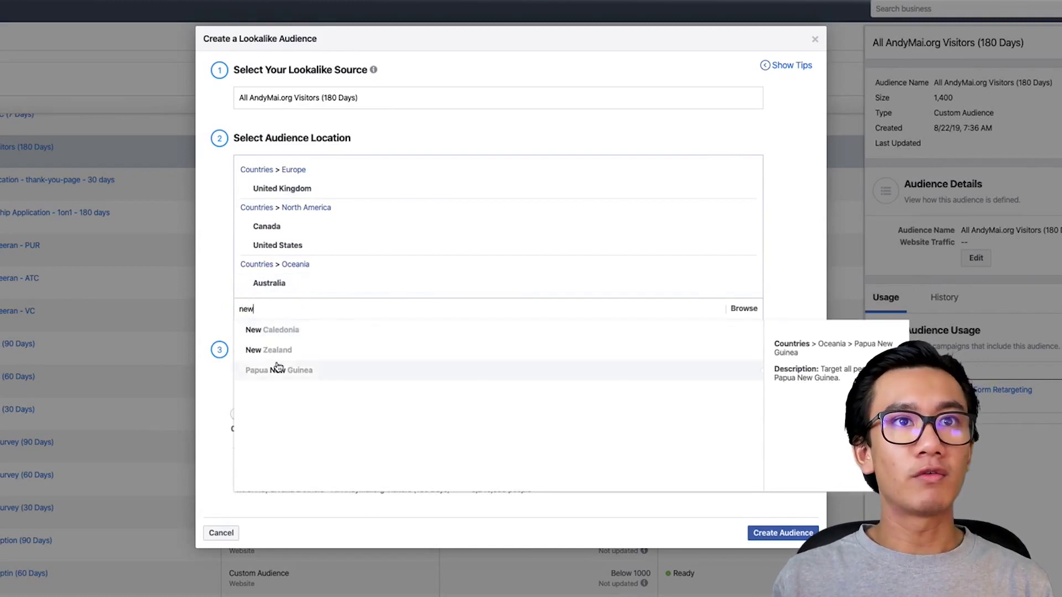
pyautogui.click(276, 350)
pyautogui.click(216, 438)
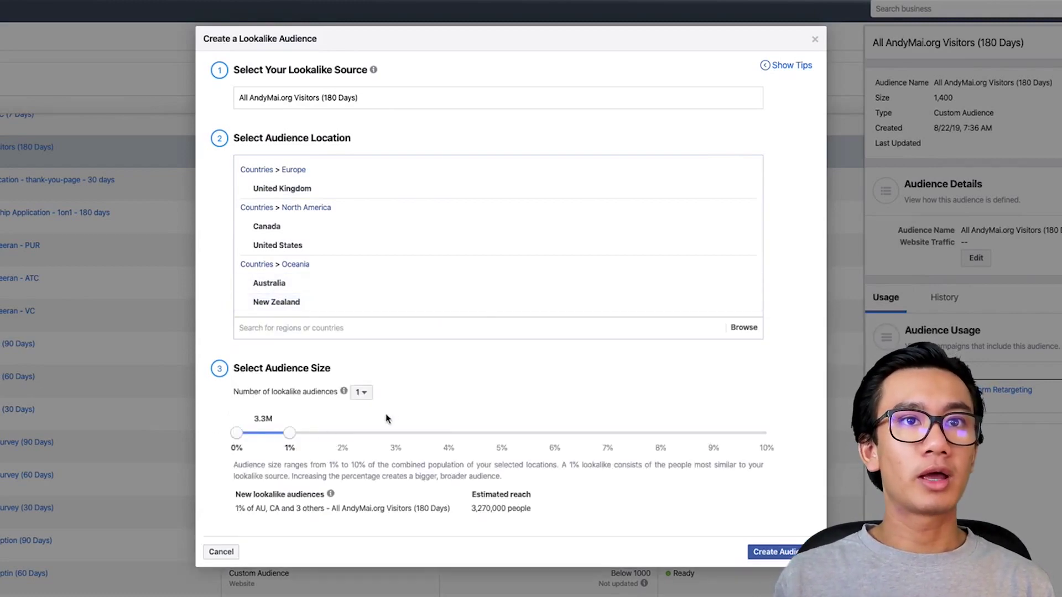
pyautogui.click(785, 551)
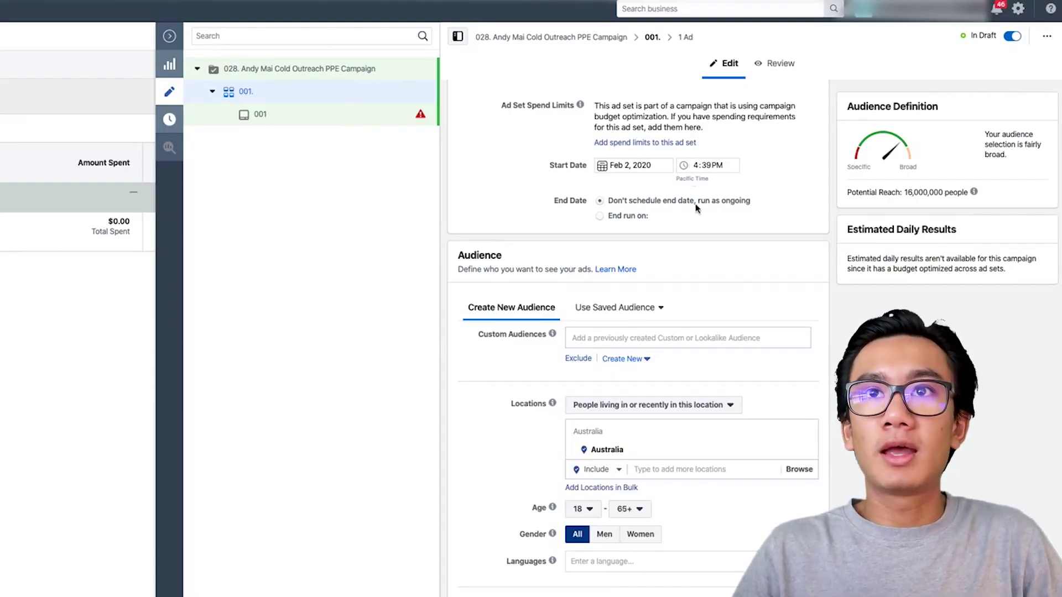
# - Add the new 1% lookalike as ad set 001.'s custom audience
pyautogui.click(642, 347)
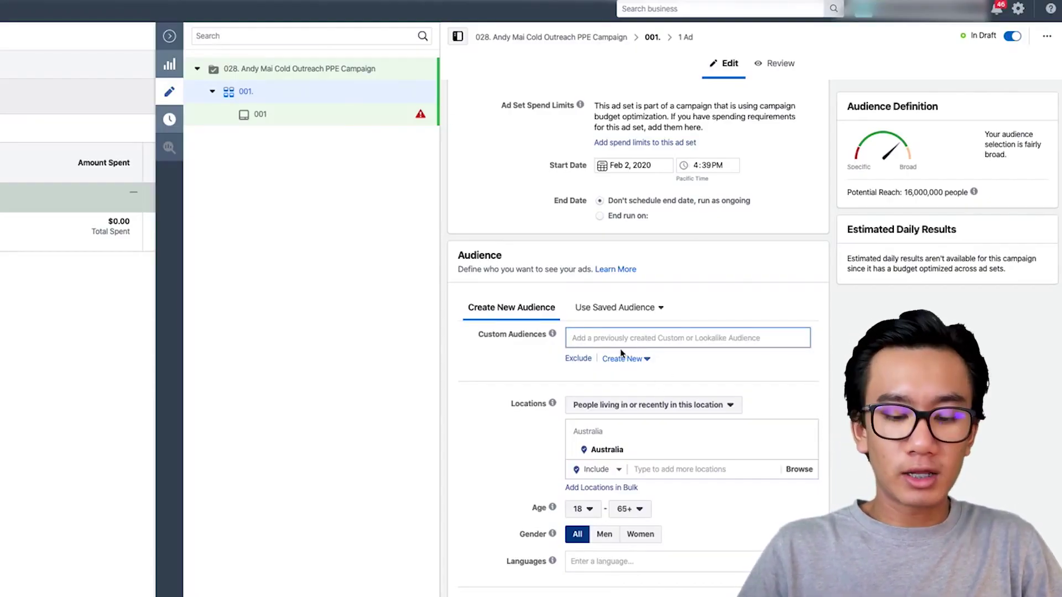
pyautogui.click(614, 379)
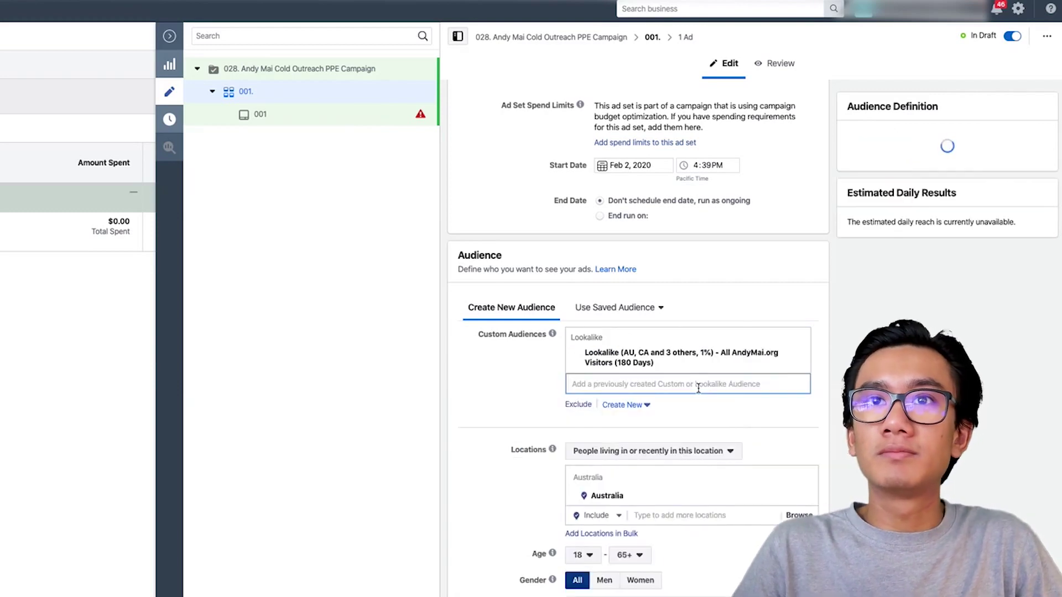
pyautogui.click(513, 375)
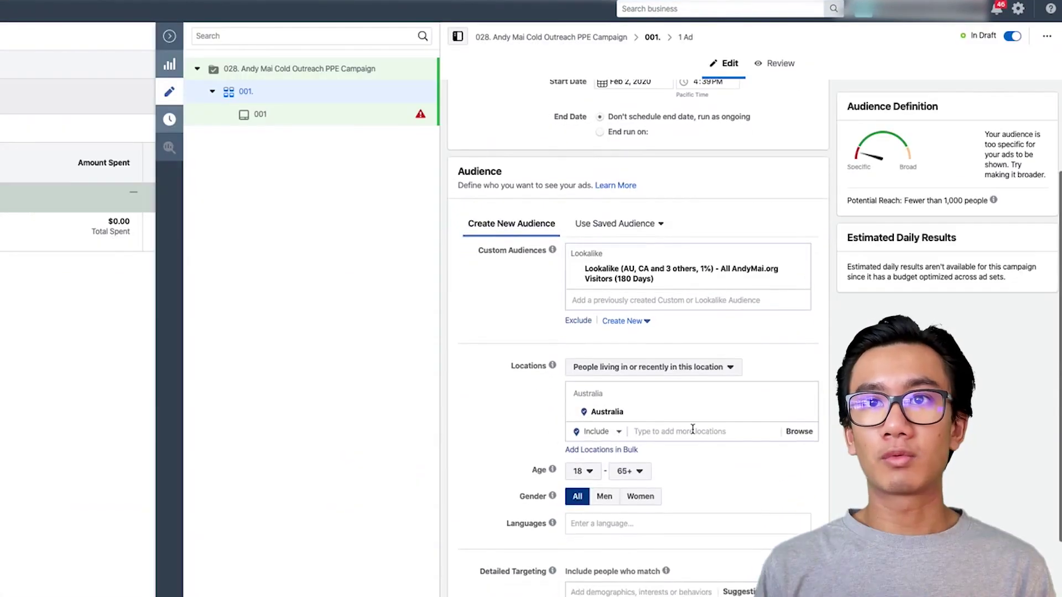
# - Add United States, Canada, United Kingdom and New Zealand to the target locations
pyautogui.click(636, 431)
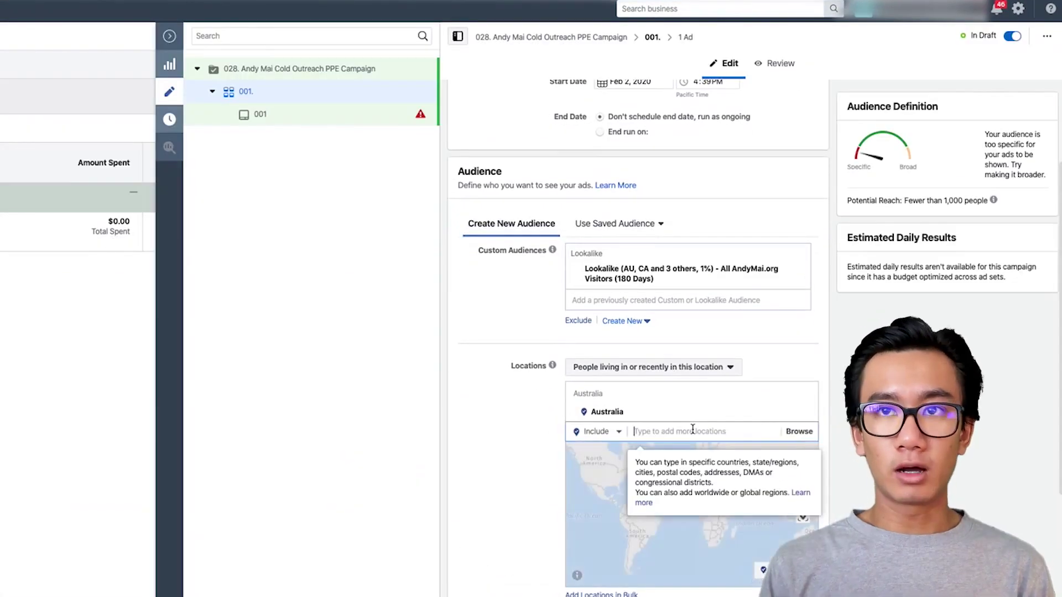
pyautogui.write('united')
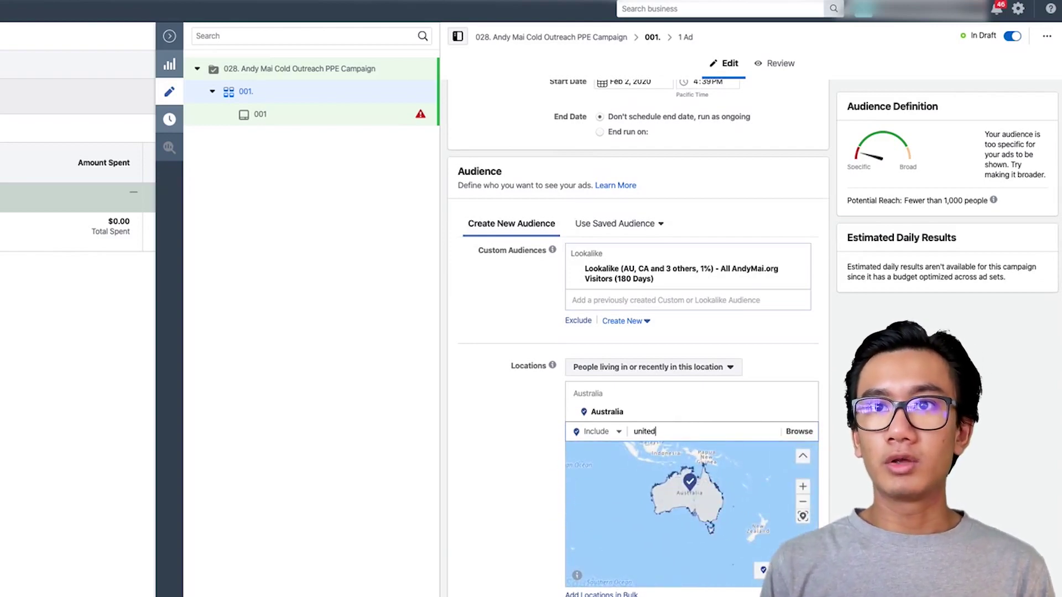
pyautogui.click(671, 446)
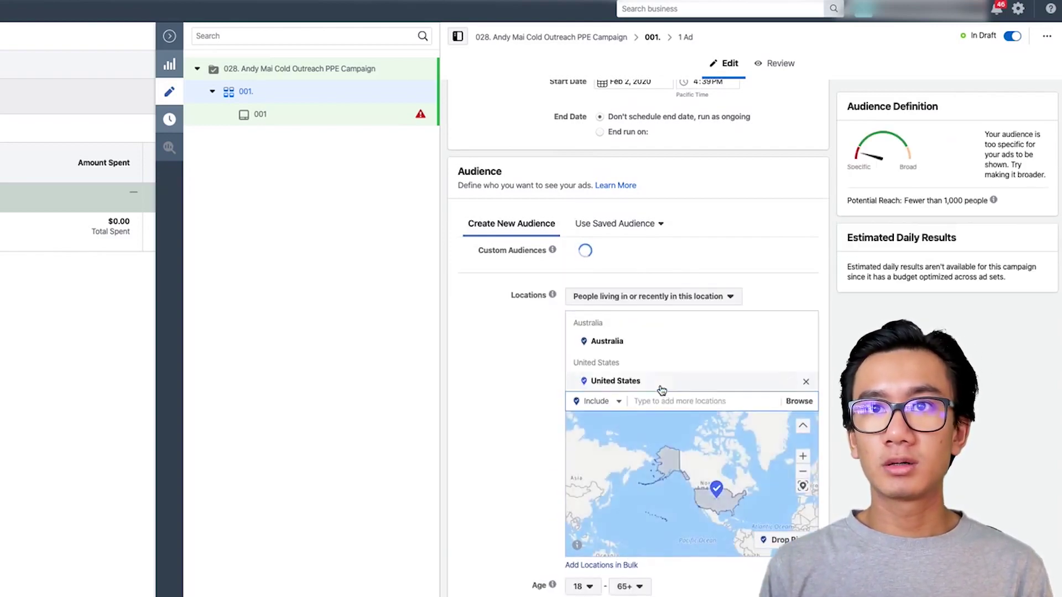
pyautogui.write('canada')
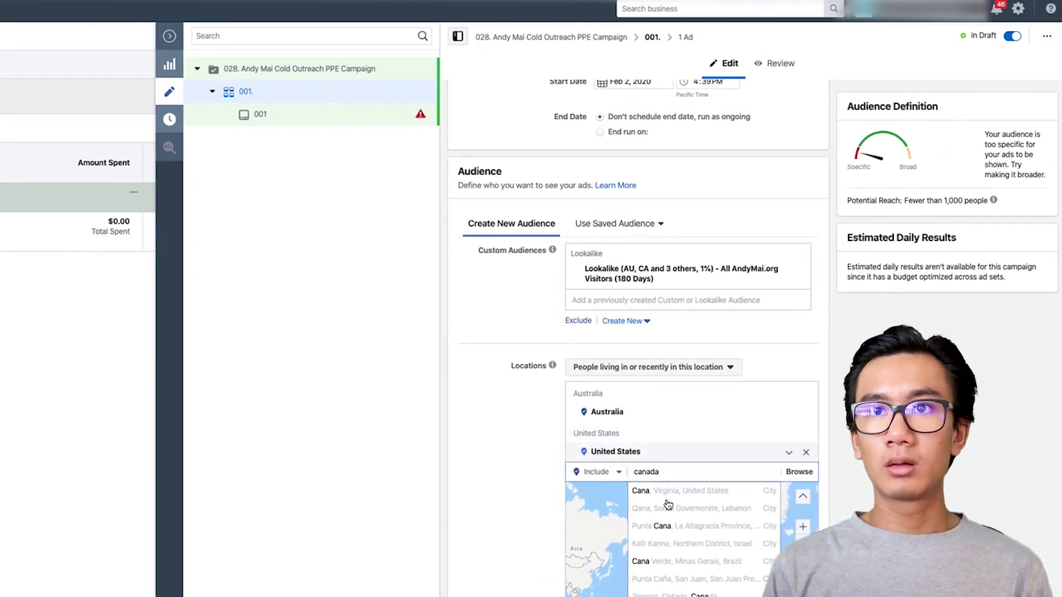
pyautogui.click(644, 491)
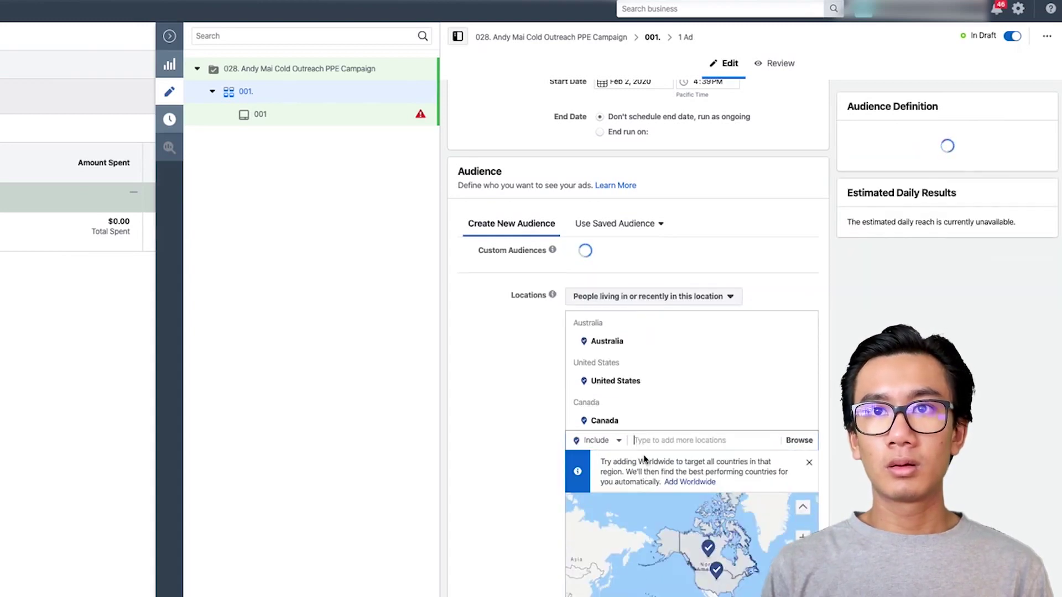
pyautogui.write('unite')
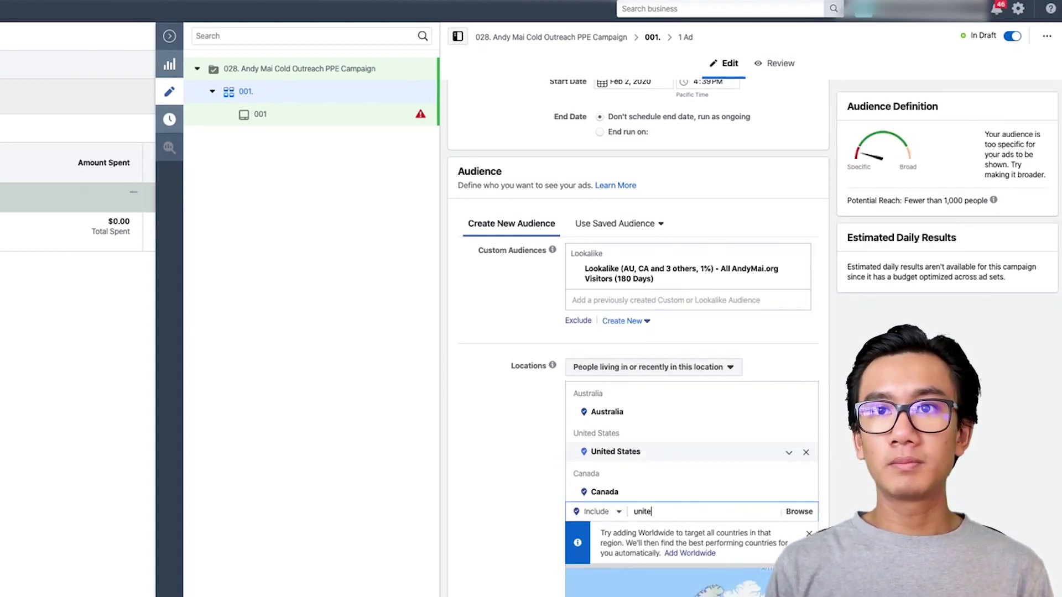
pyautogui.click(657, 530)
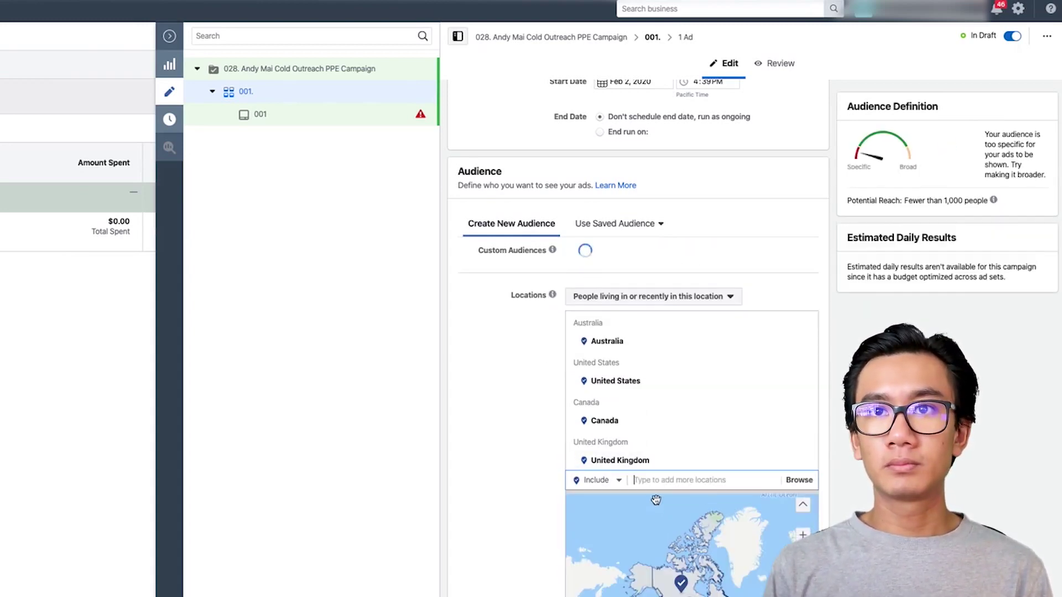
pyautogui.write('new')
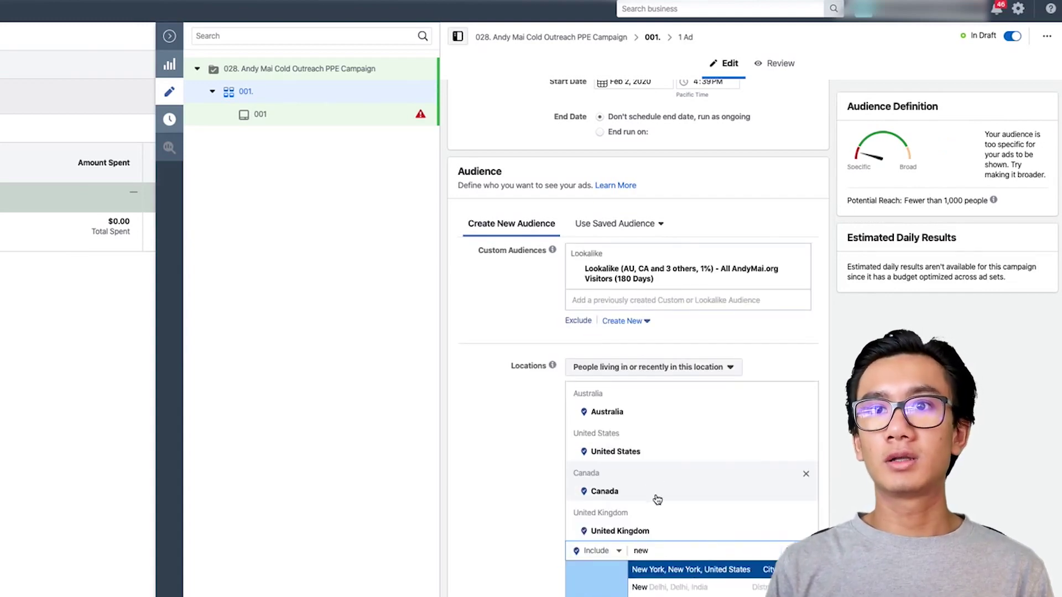
pyautogui.write(' ze')
pyautogui.click(655, 570)
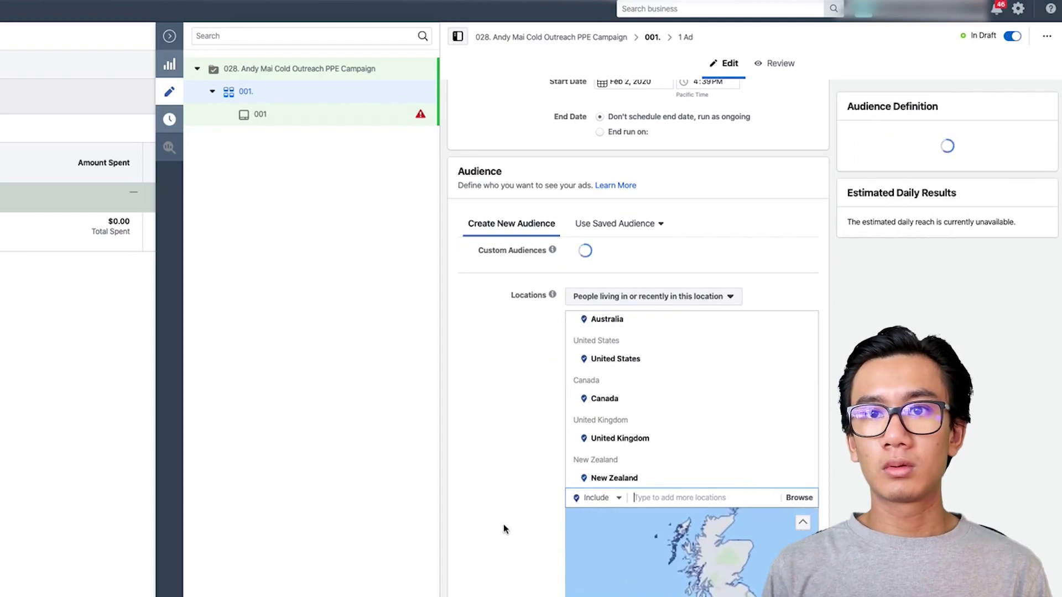
# - Set ad set 001.'s age range to 21 through 65+
pyautogui.scroll(-5, 503, 524)
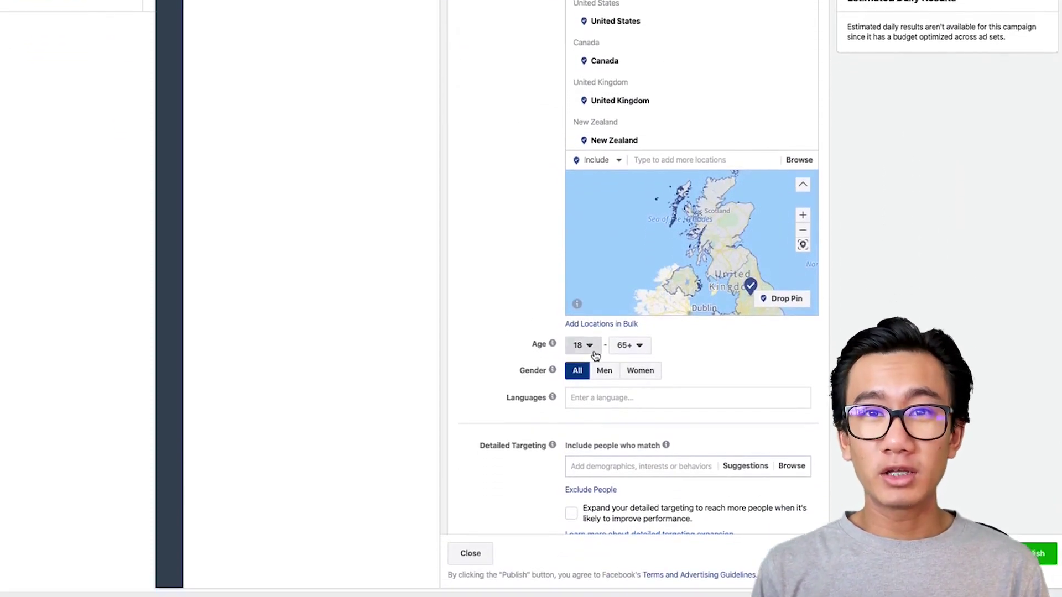
pyautogui.click(589, 378)
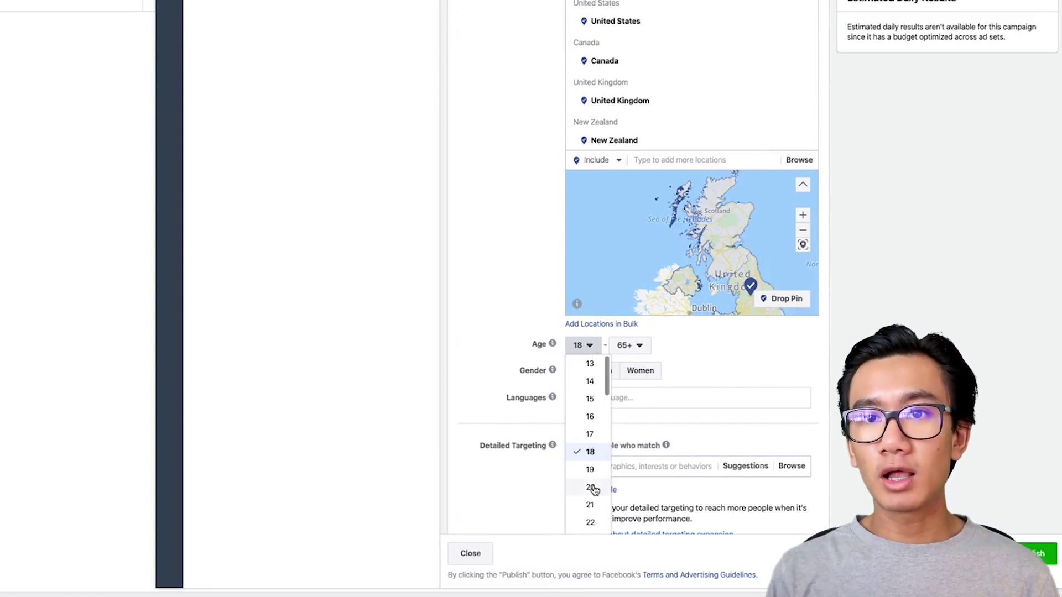
pyautogui.scroll(-2, 587, 475)
pyautogui.click(588, 466)
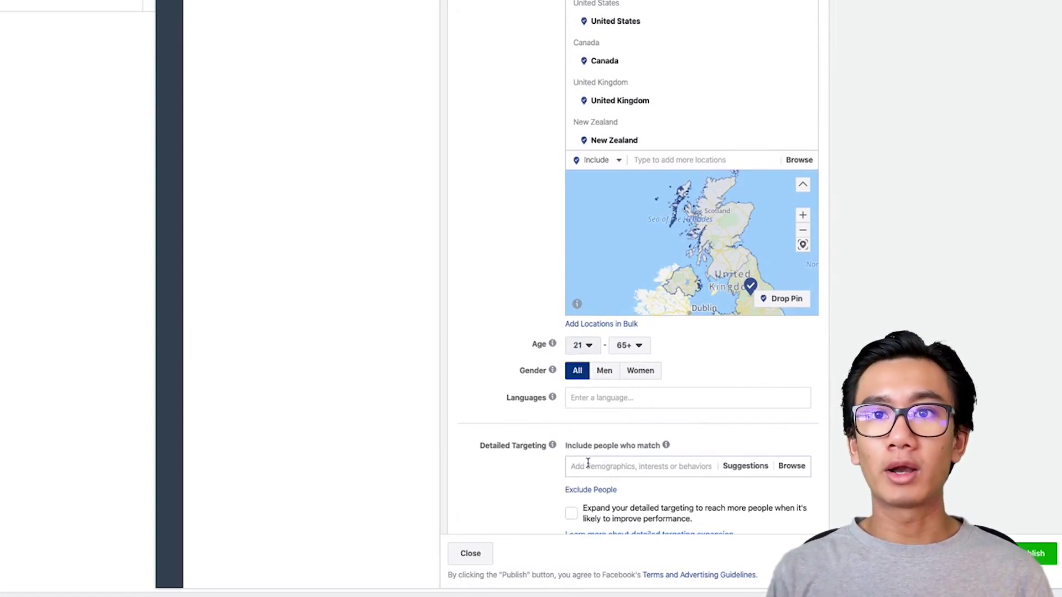
pyautogui.click(589, 346)
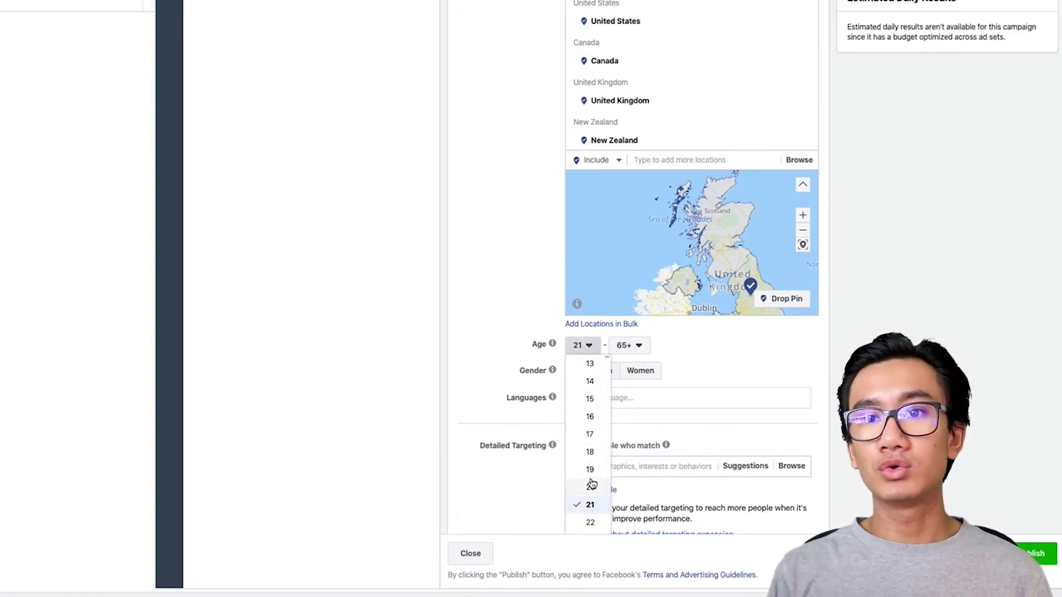
pyautogui.click(509, 350)
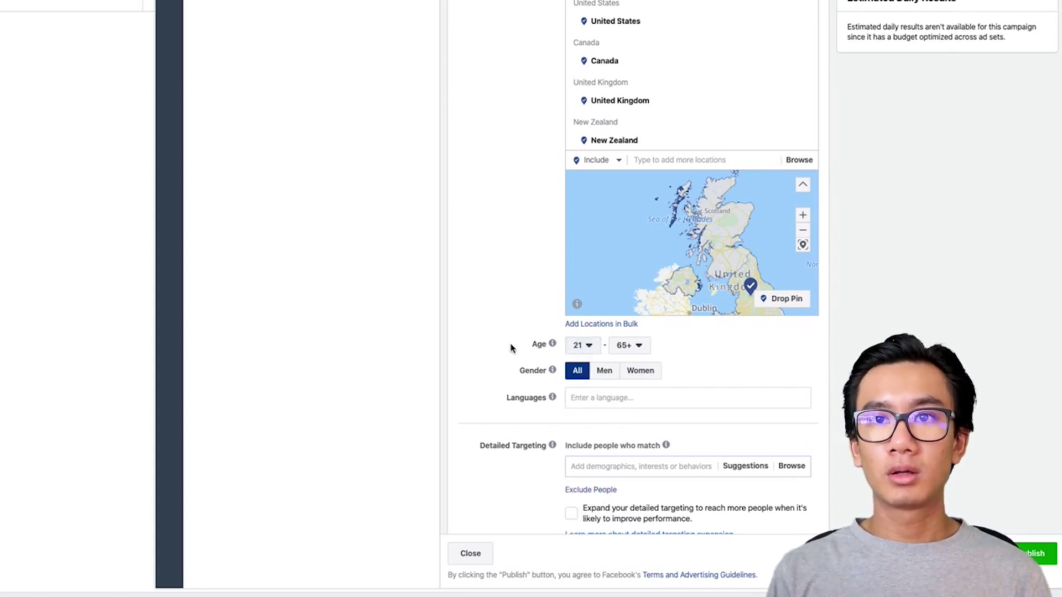
pyautogui.scroll(-1, 510, 351)
pyautogui.scroll(-1, 617, 306)
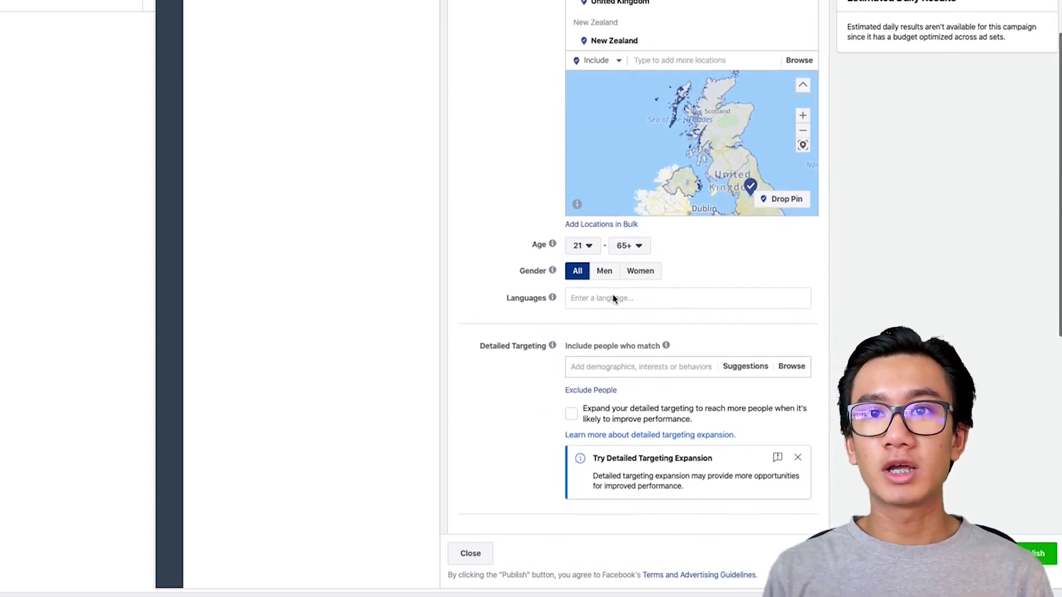
pyautogui.scroll(-2, 637, 307)
pyautogui.scroll(-1, 600, 164)
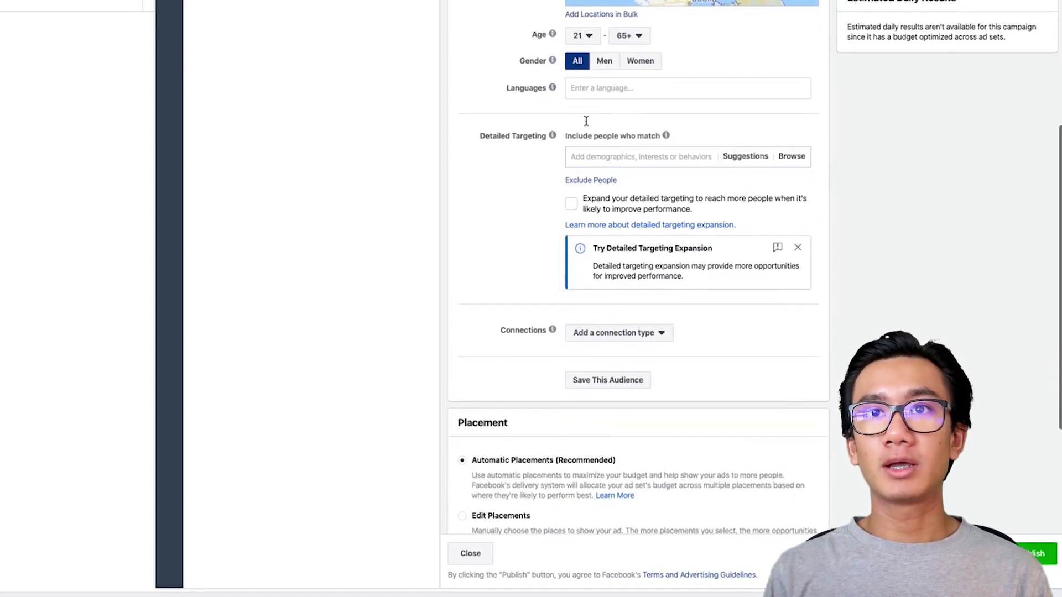
pyautogui.click(633, 139)
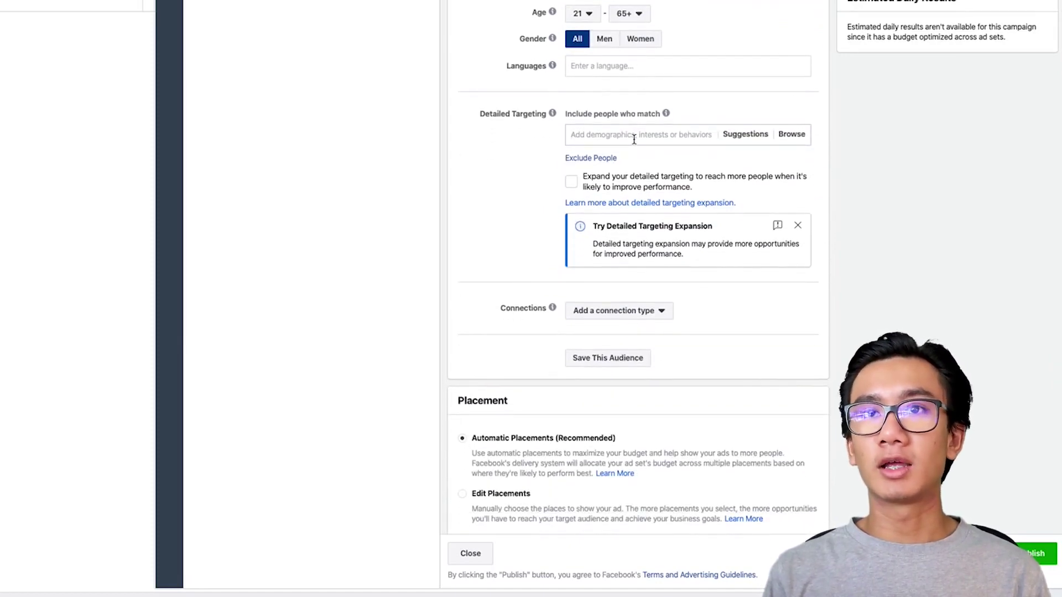
pyautogui.scroll(1, 634, 143)
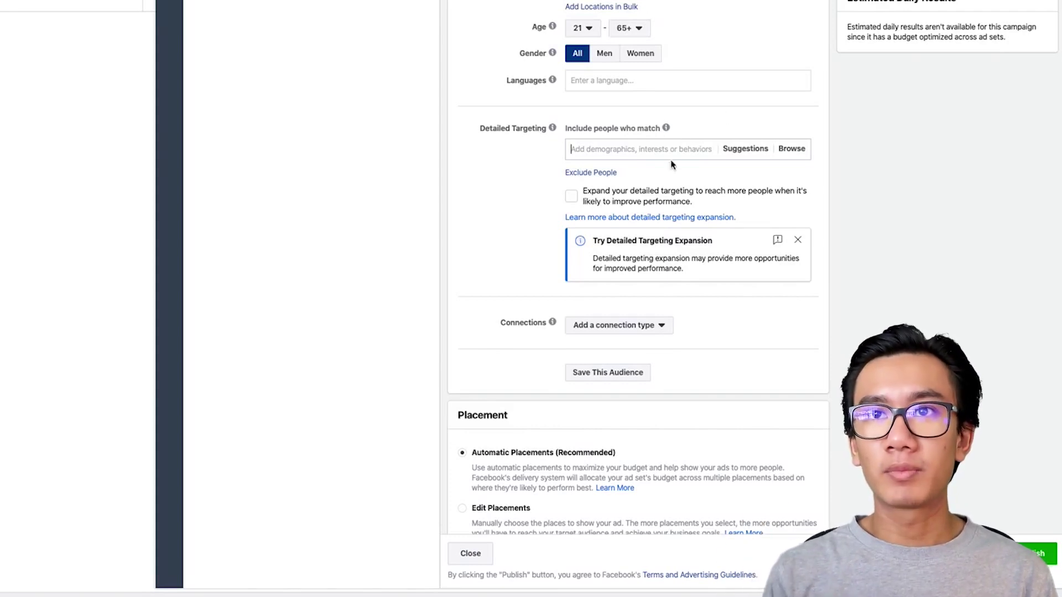
# - Add Drop shipping and Tai Lopez as detailed targeting interests
pyautogui.click(673, 156)
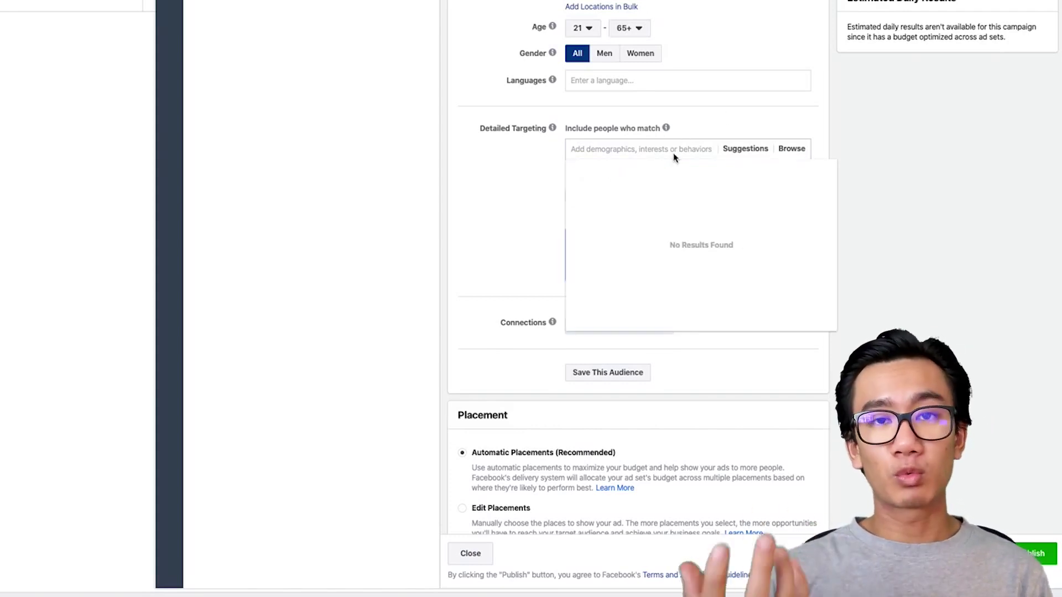
pyautogui.write('dropshipping')
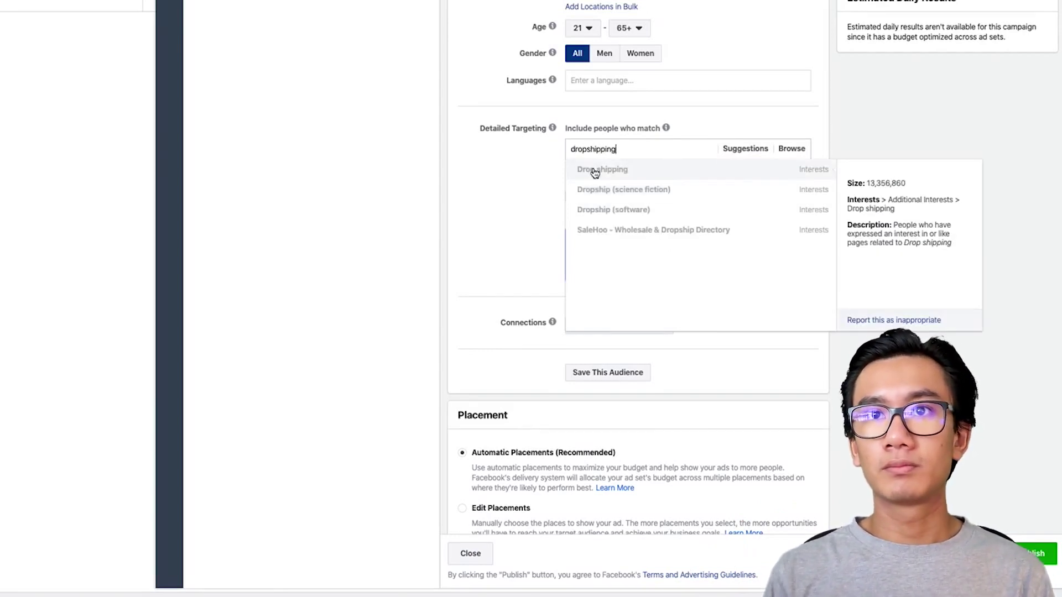
pyautogui.click(595, 173)
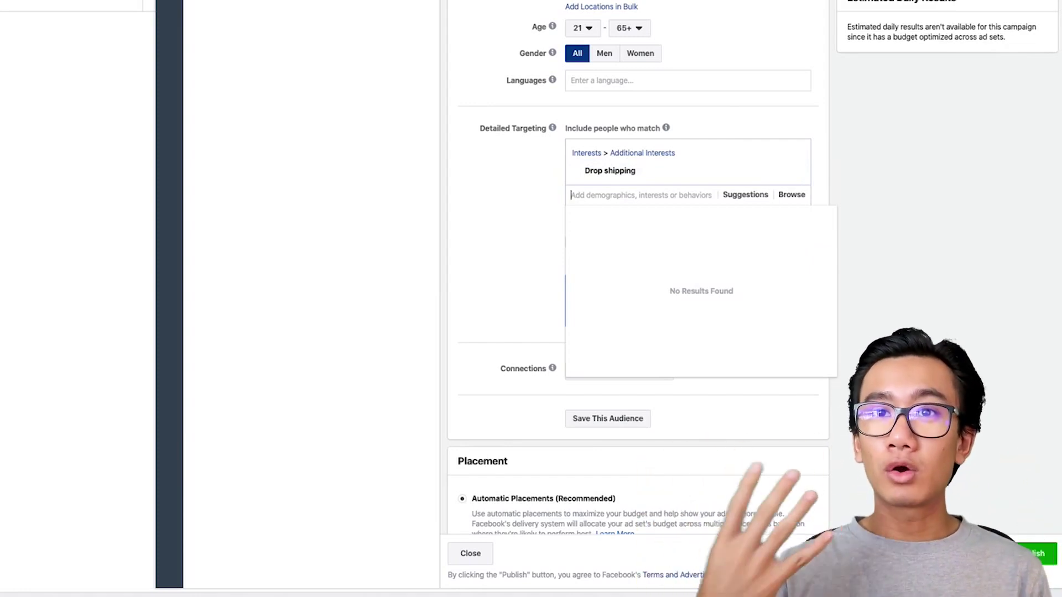
pyautogui.write('tai lopez')
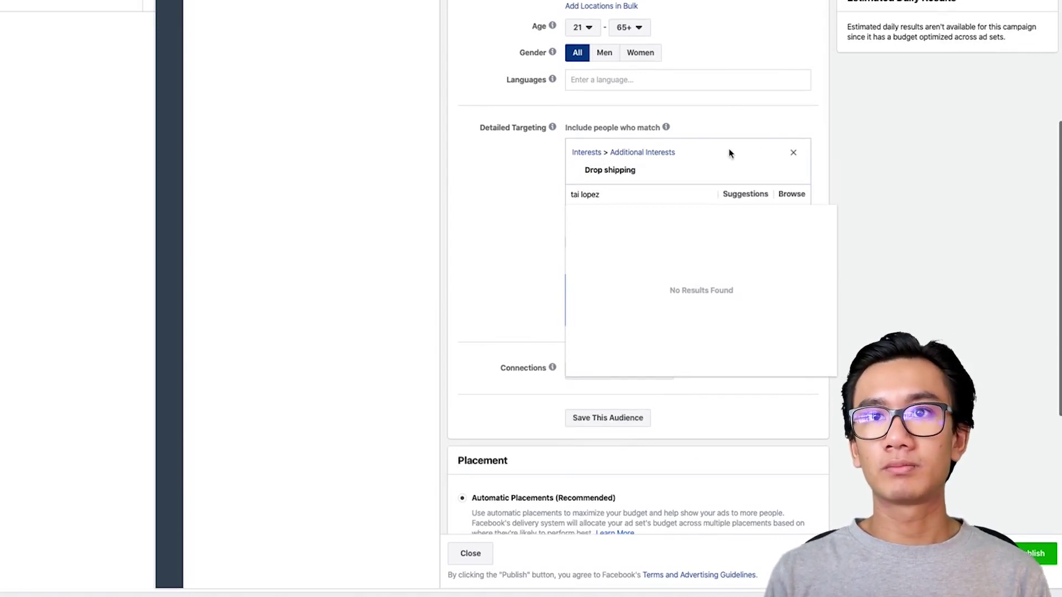
pyautogui.click(661, 217)
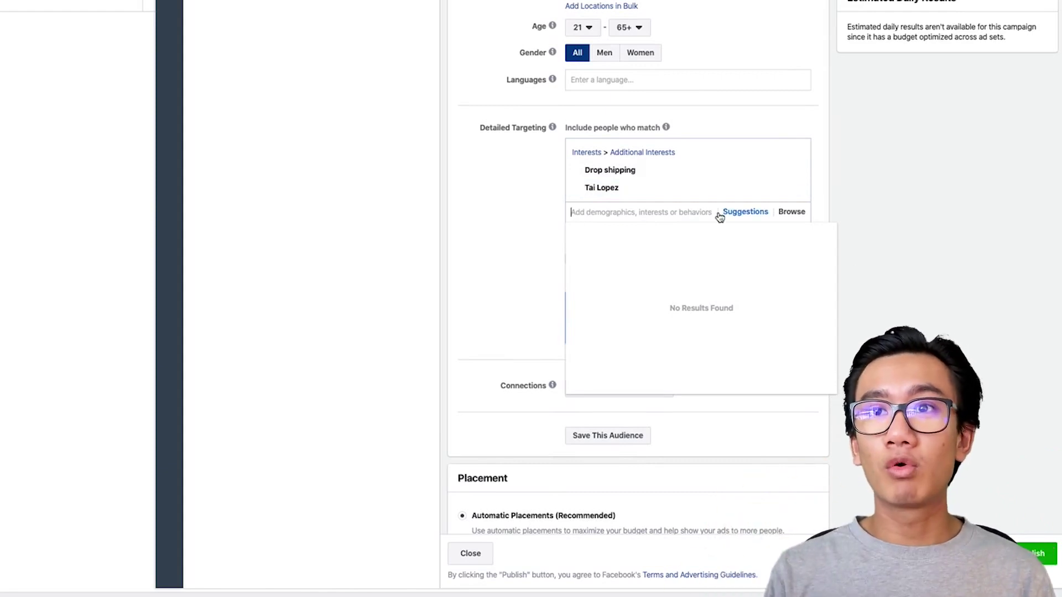
pyautogui.click(739, 216)
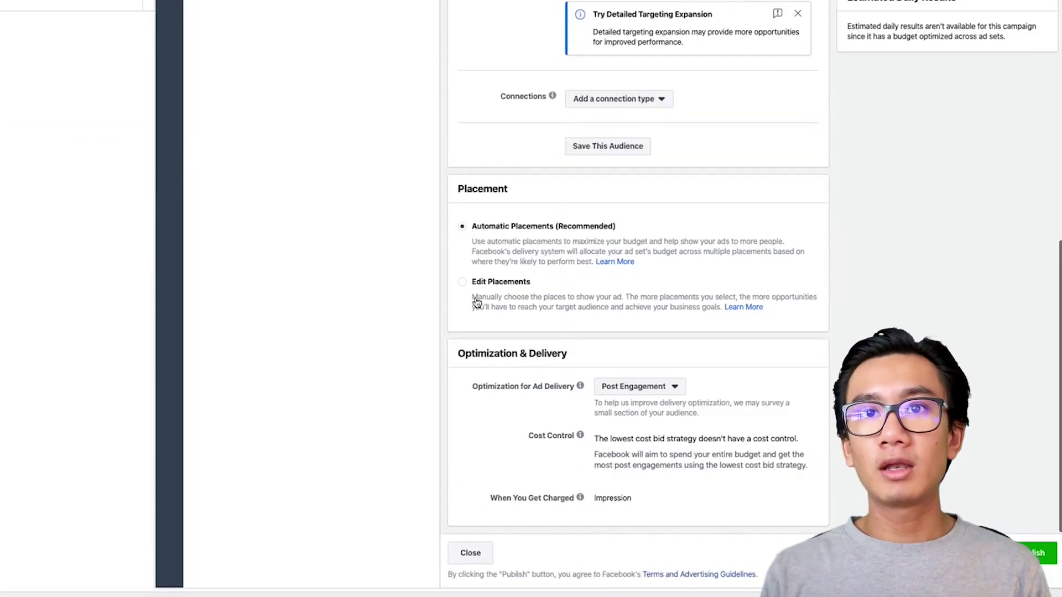
# - Use manual placements, unchecking In-Article and Audience Network Apps and Sites
pyautogui.click(501, 283)
pyautogui.scroll(-9, 591, 176)
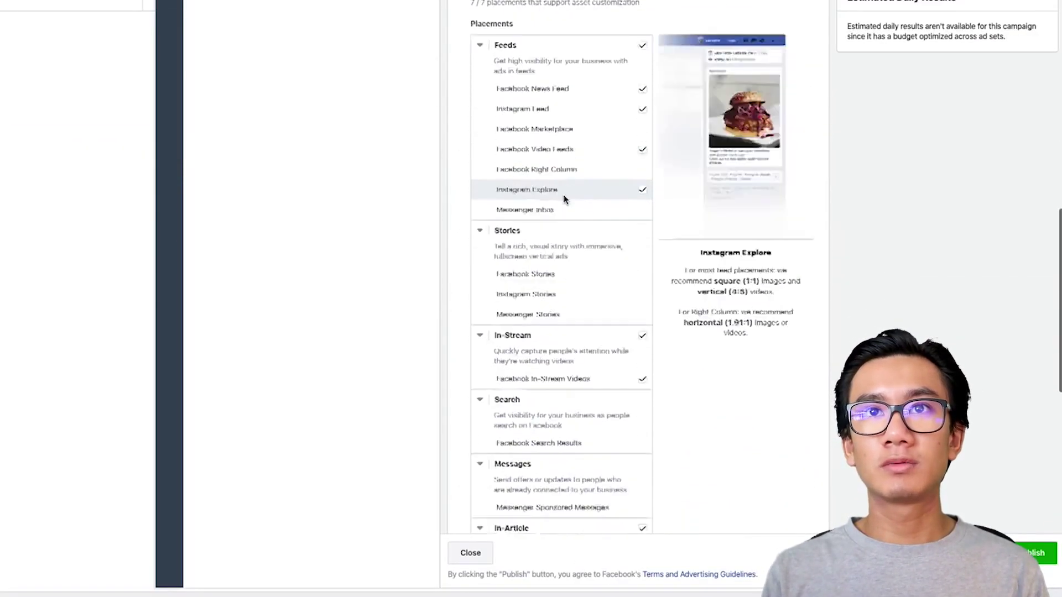
pyautogui.scroll(-5, 640, 25)
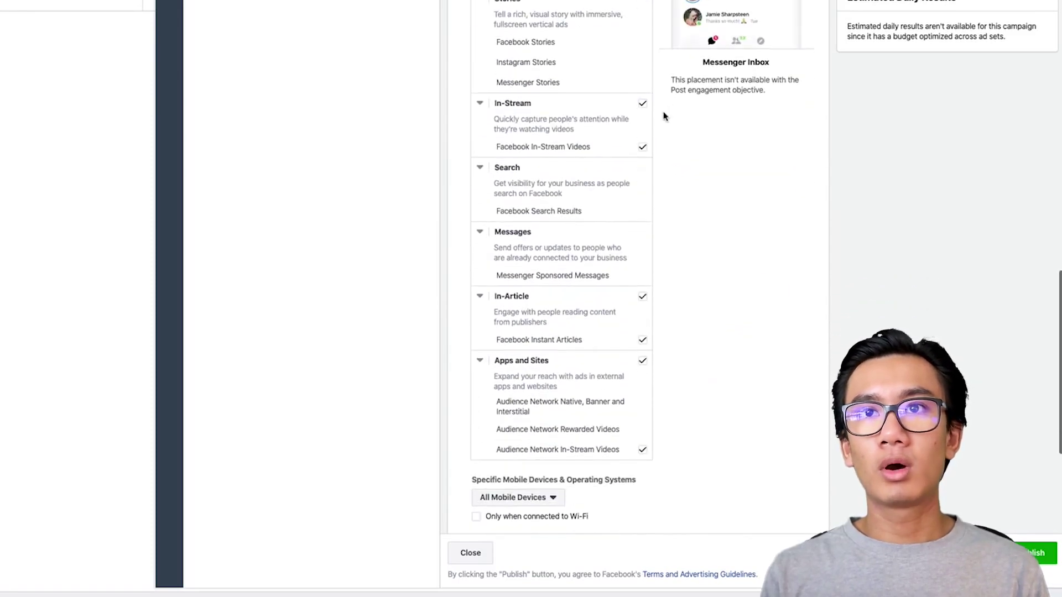
pyautogui.scroll(-2, 641, 186)
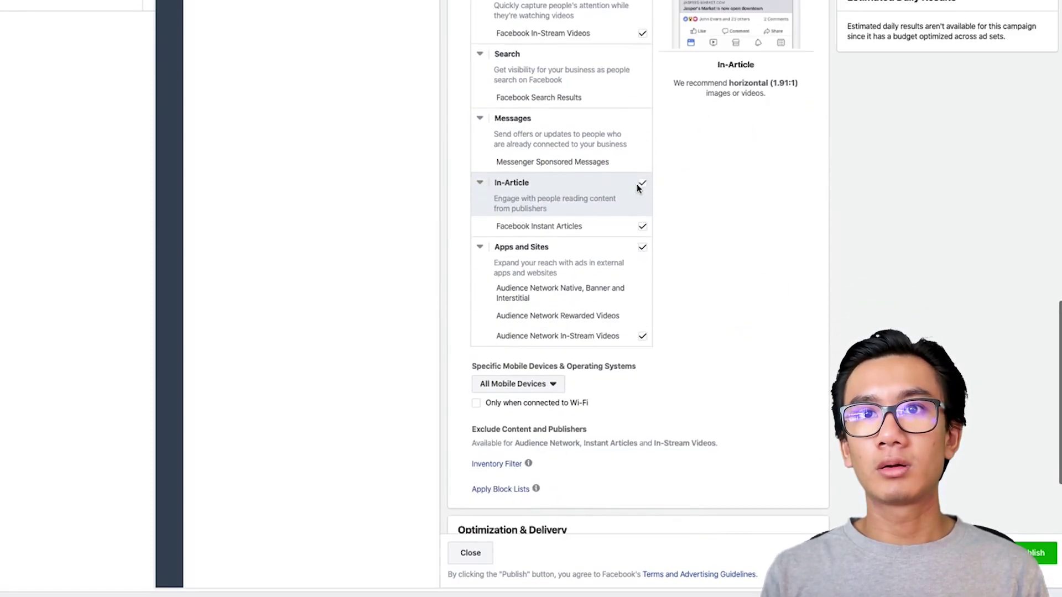
pyautogui.click(644, 186)
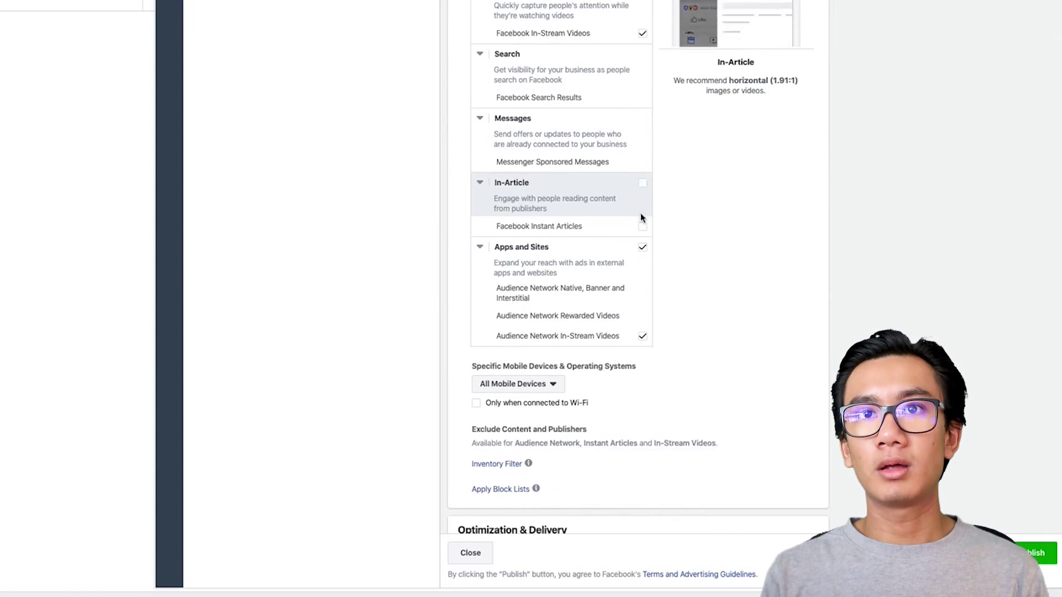
pyautogui.click(640, 249)
pyautogui.scroll(2, 646, 244)
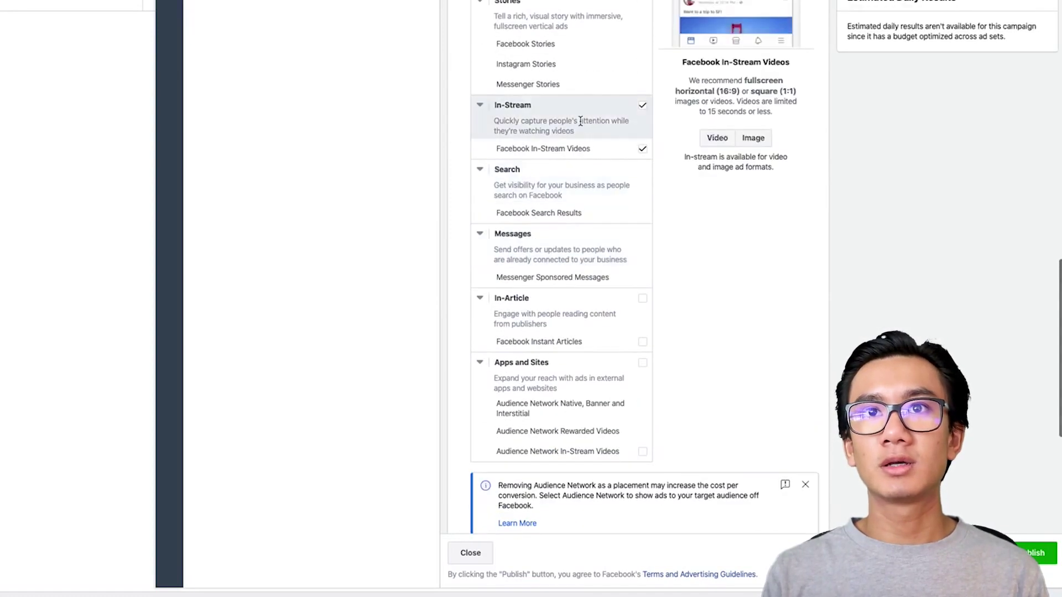
pyautogui.scroll(2, 579, 119)
pyautogui.scroll(2, 599, 118)
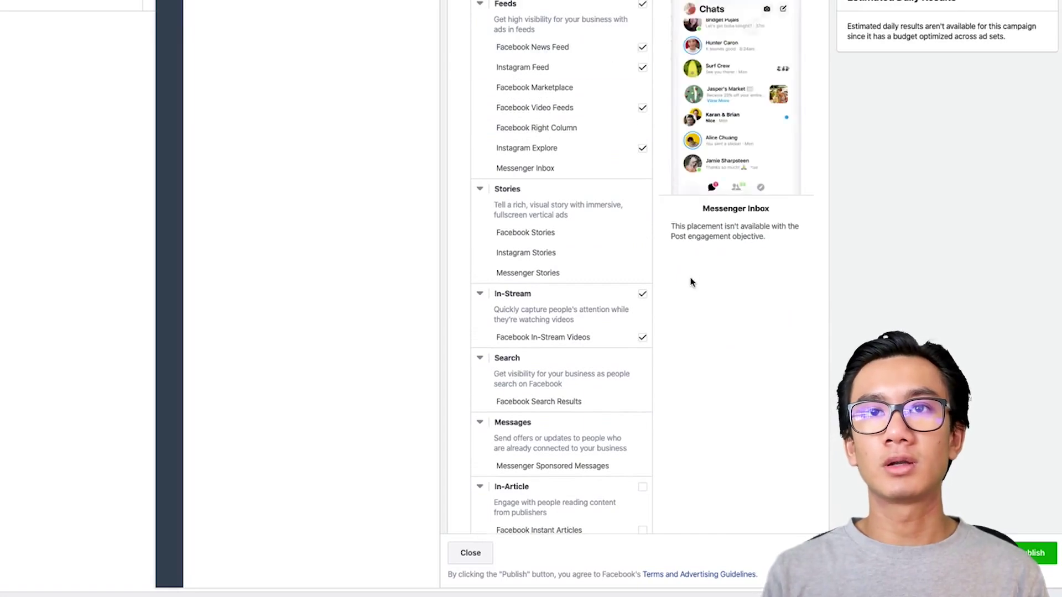
pyautogui.scroll(8, 691, 282)
pyautogui.scroll(5, 721, 67)
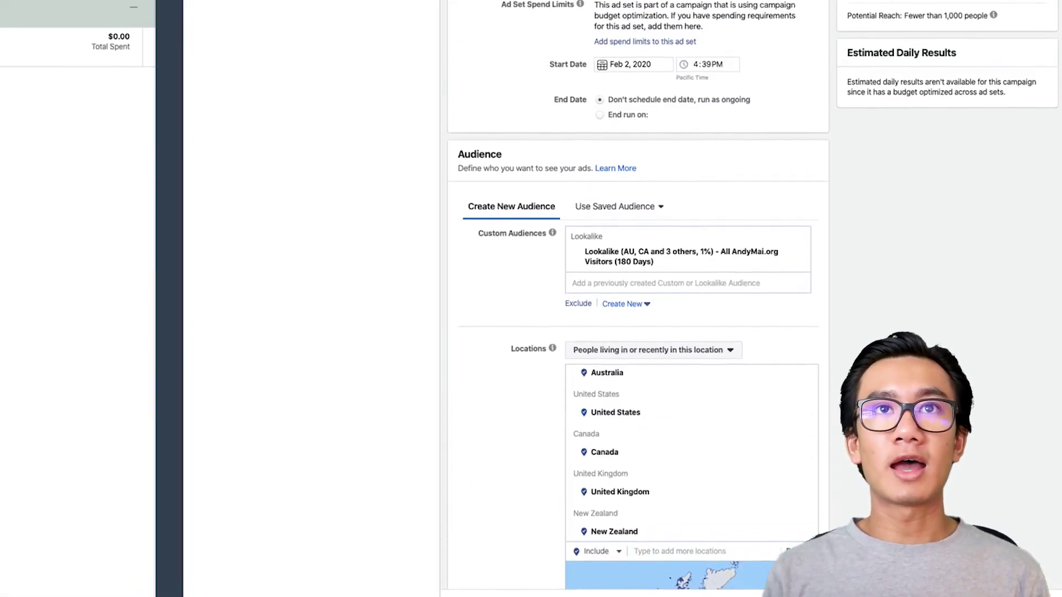
# - Choose the Facebook Page for ad 001 and go back to the ads list
pyautogui.click(684, 41)
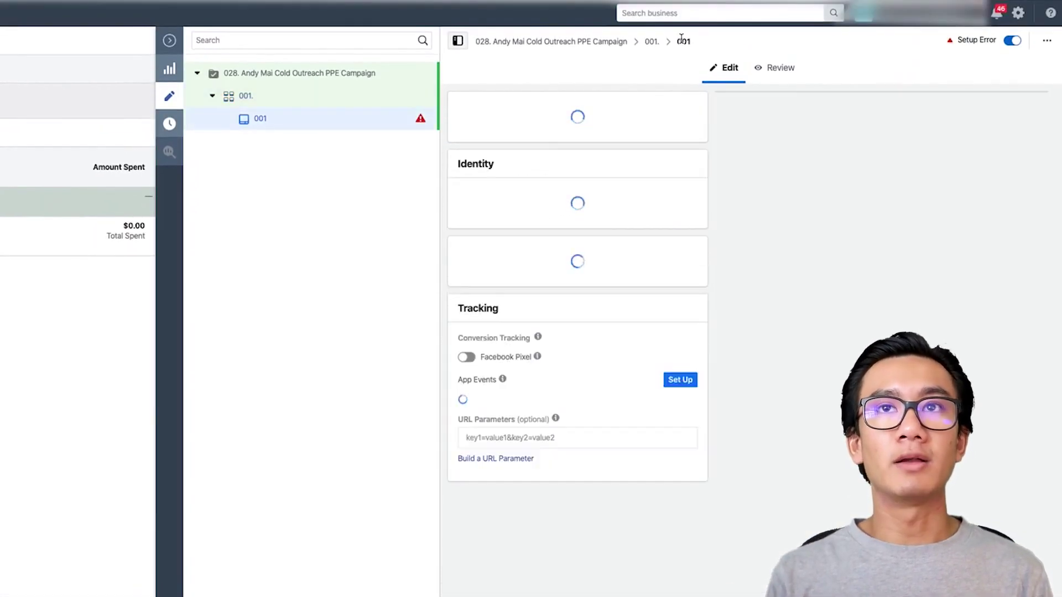
pyautogui.click(496, 222)
pyautogui.click(512, 293)
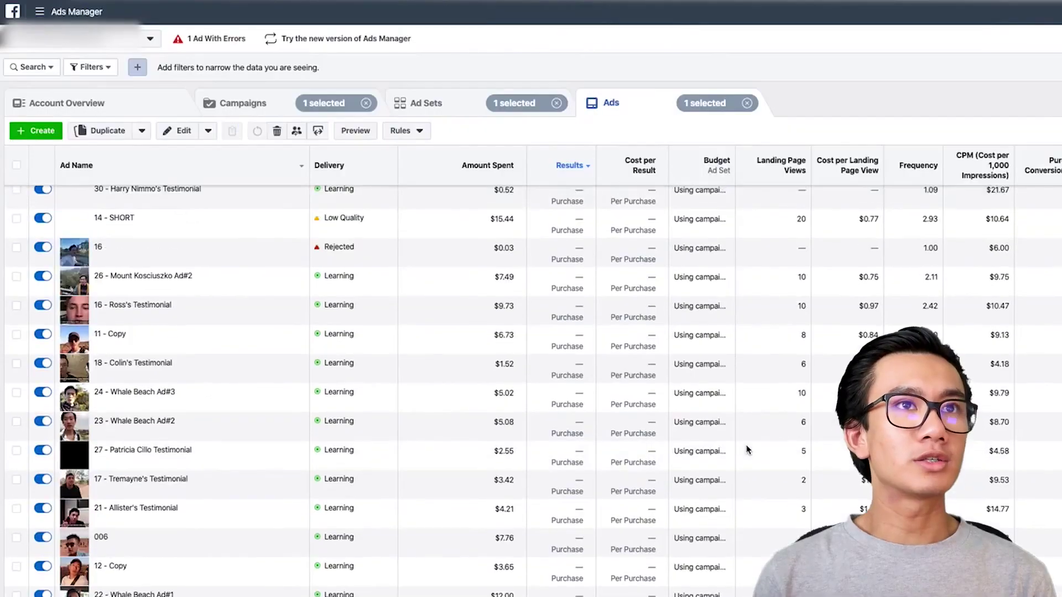
pyautogui.scroll(6, 746, 451)
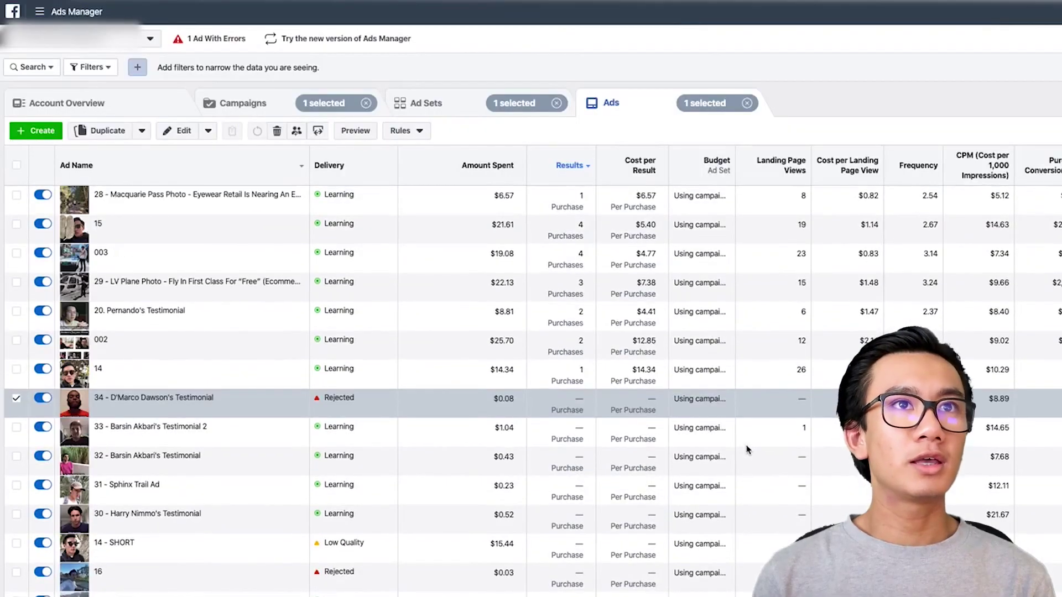
# - Duplicate ad 15 into ad set 001. of the existing 028 Cold Outreach PPE campaign
pyautogui.scroll(-10, 534, 551)
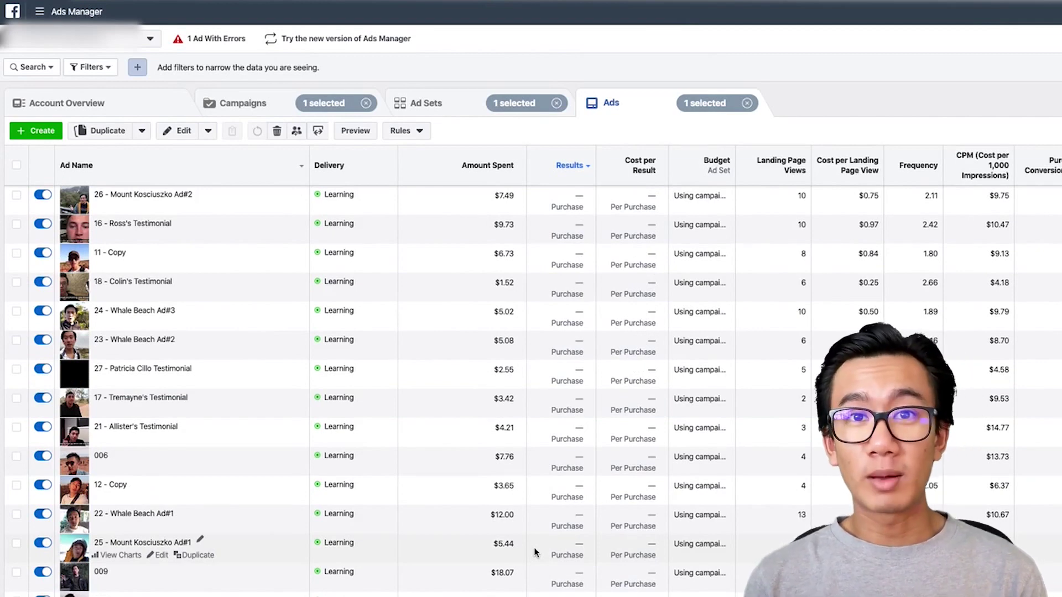
pyautogui.scroll(10, 528, 542)
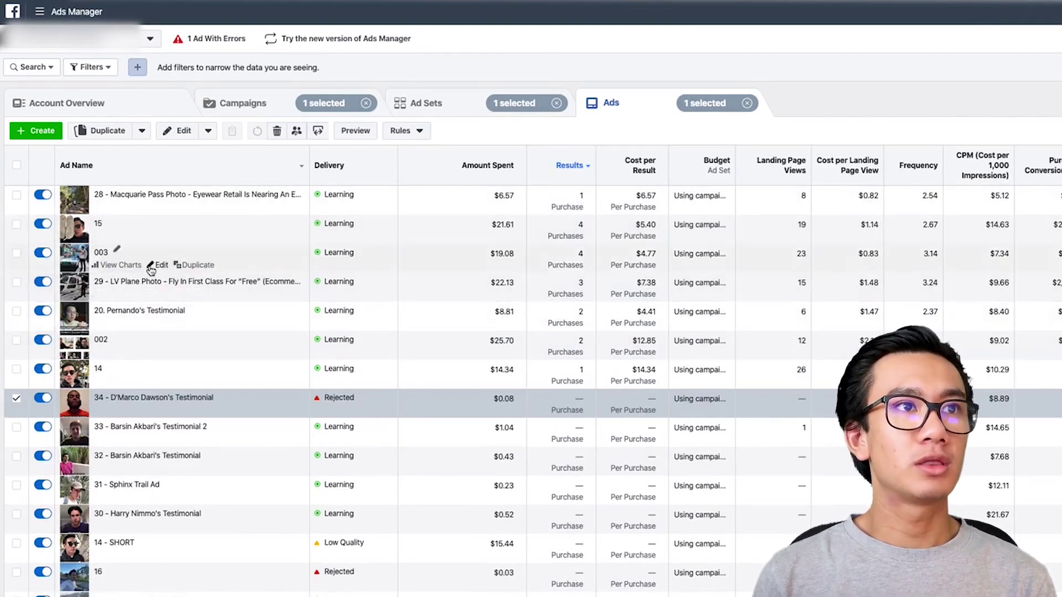
pyautogui.click(153, 227)
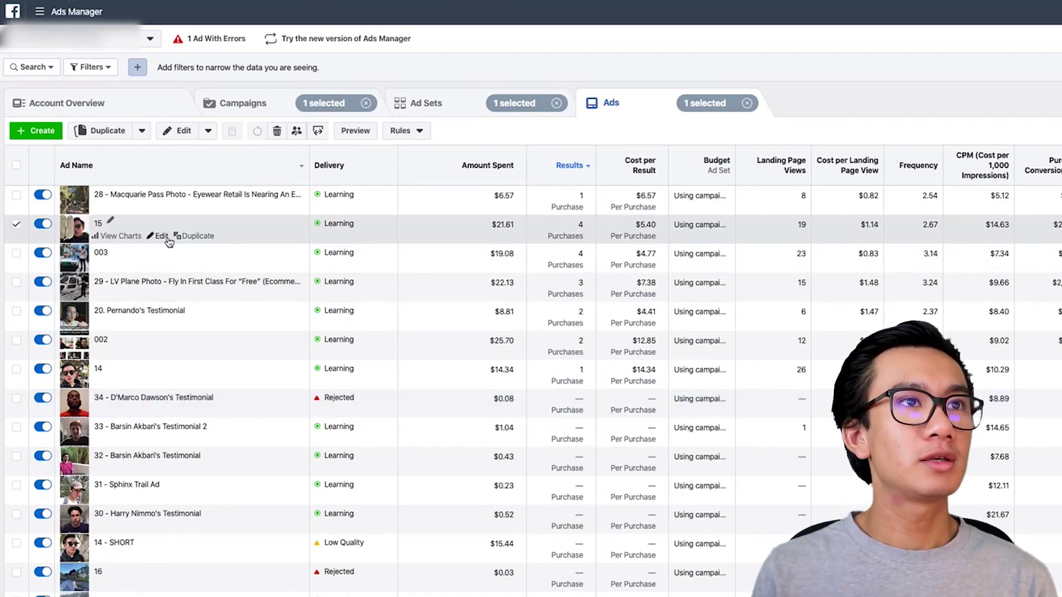
pyautogui.click(183, 238)
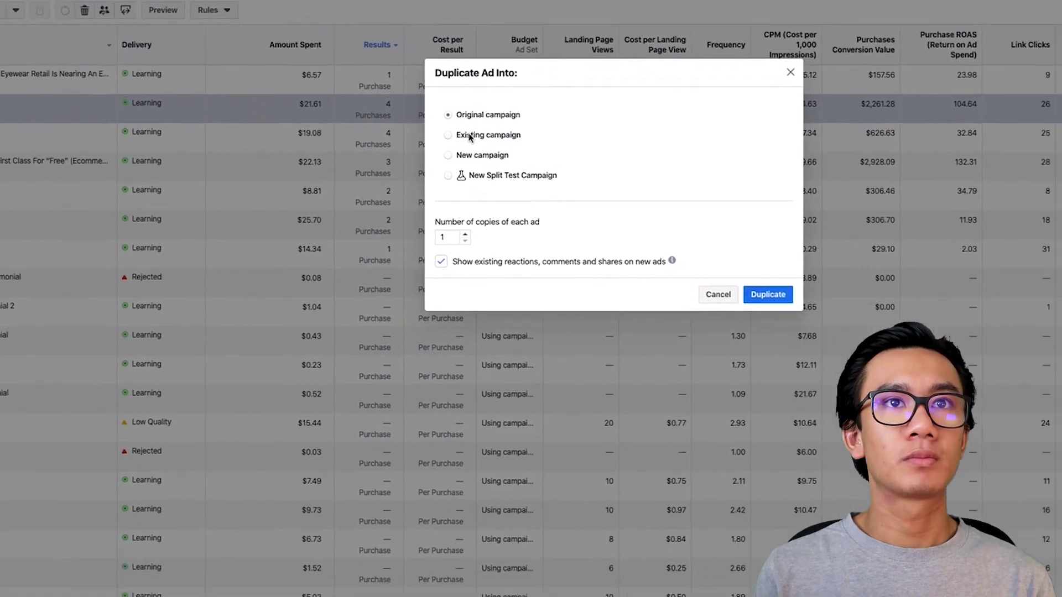
pyautogui.click(469, 137)
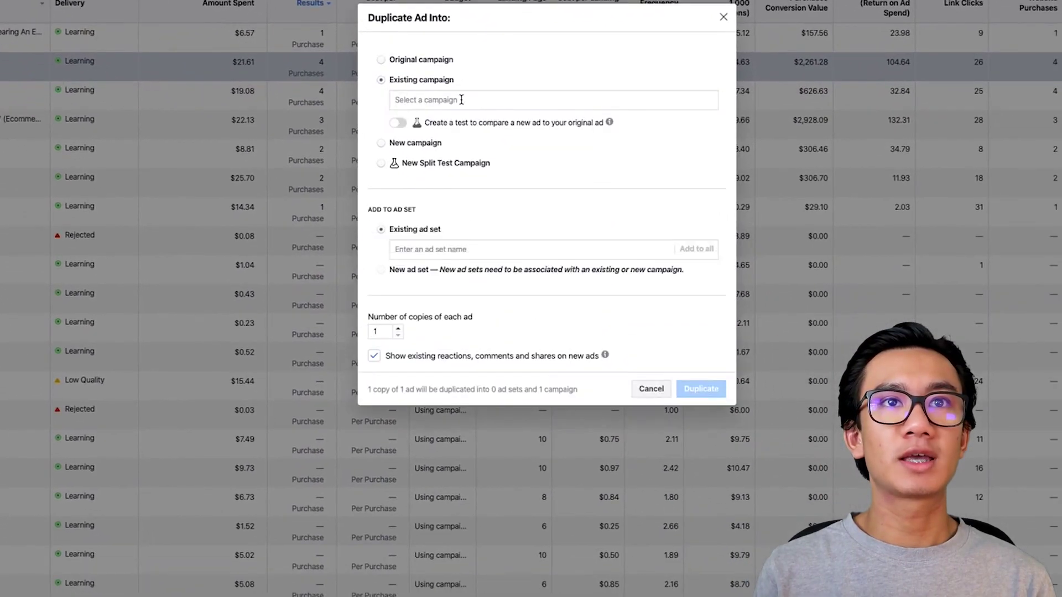
pyautogui.click(462, 100)
pyautogui.click(461, 122)
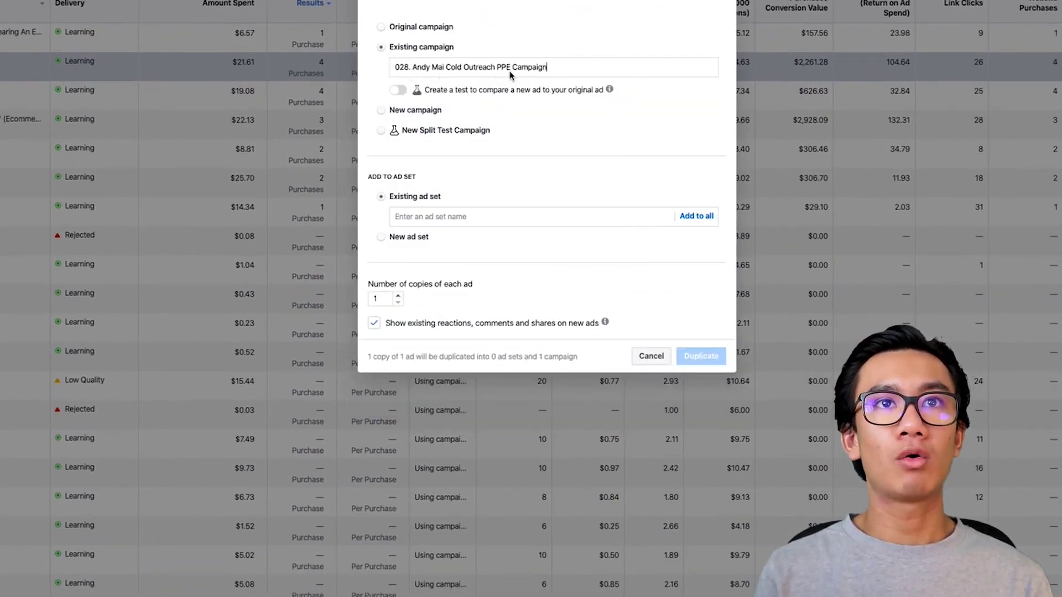
pyautogui.click(446, 211)
pyautogui.click(444, 234)
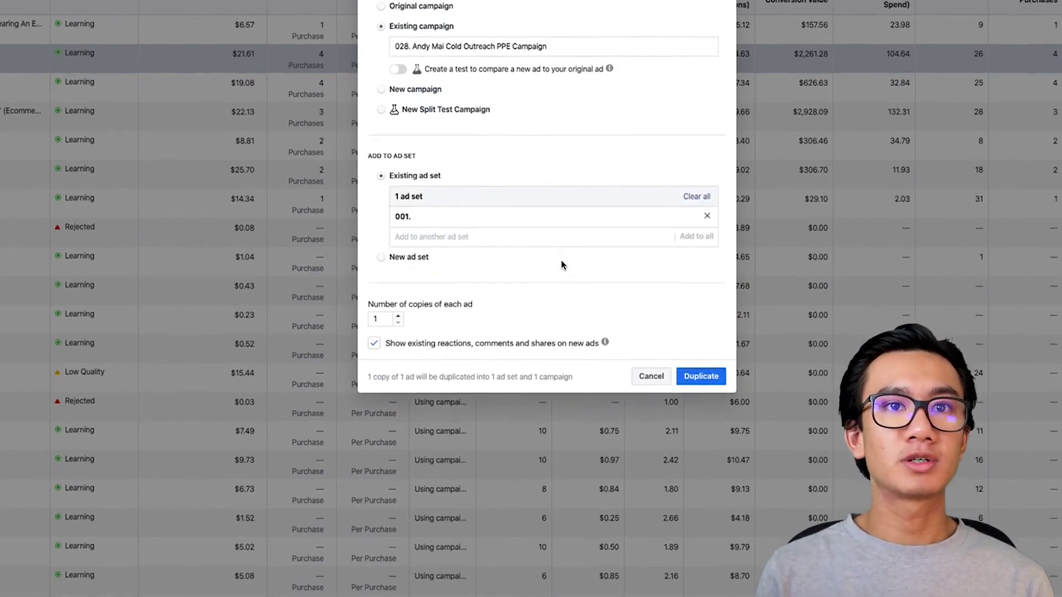
pyautogui.click(700, 379)
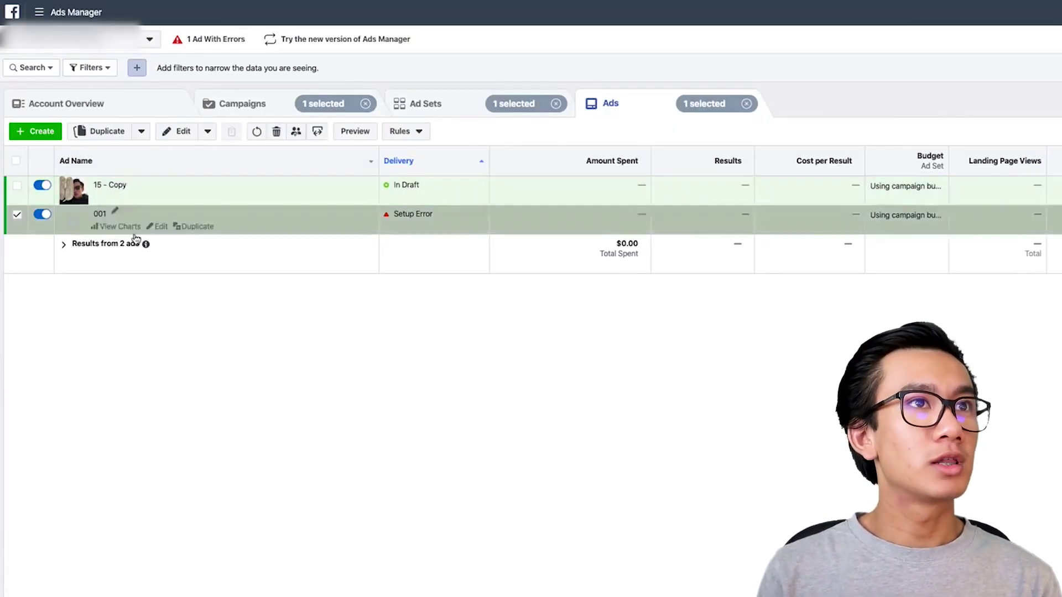
# - Delete the erroring ad 001 and rename ad set '001.' to '001. Ad 1'
pyautogui.click(276, 131)
pyautogui.click(904, 297)
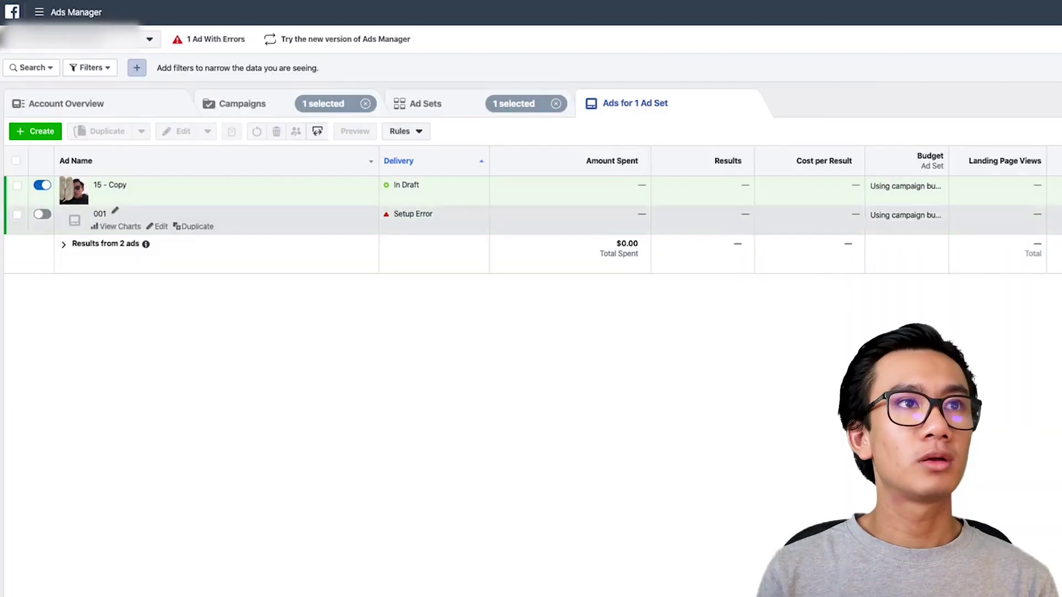
pyautogui.click(437, 104)
pyautogui.click(81, 187)
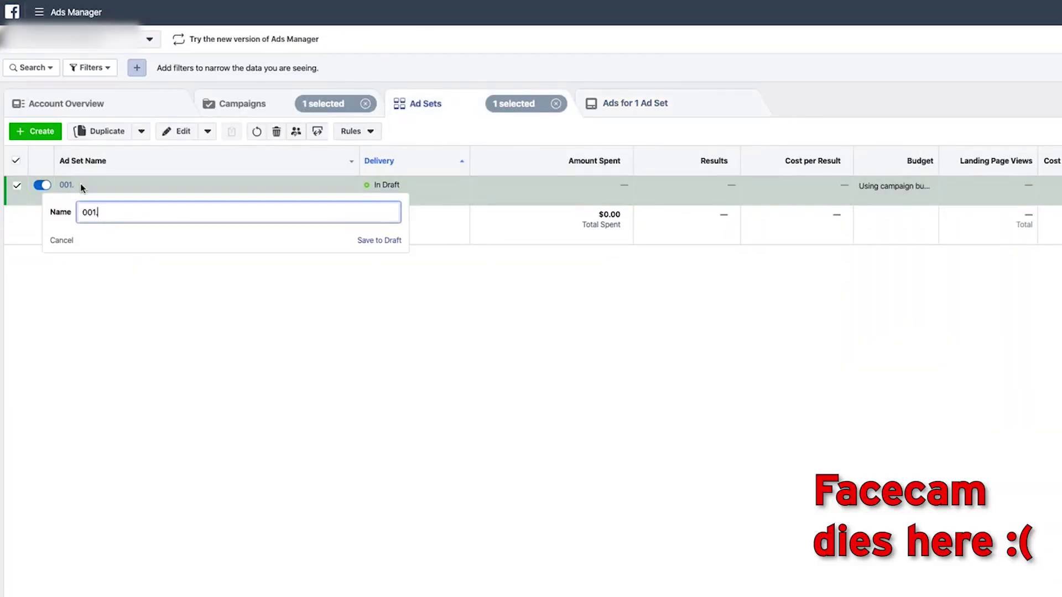
pyautogui.press('Return')
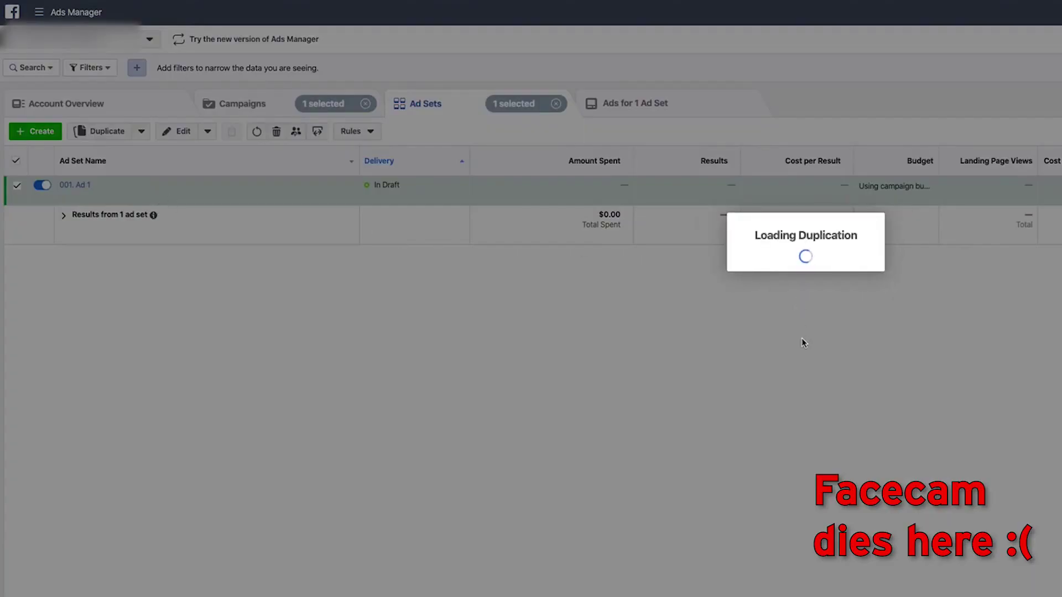
# - Duplicate ad set '001. Ad 1' four times into the original campaign
pyautogui.click(669, 273)
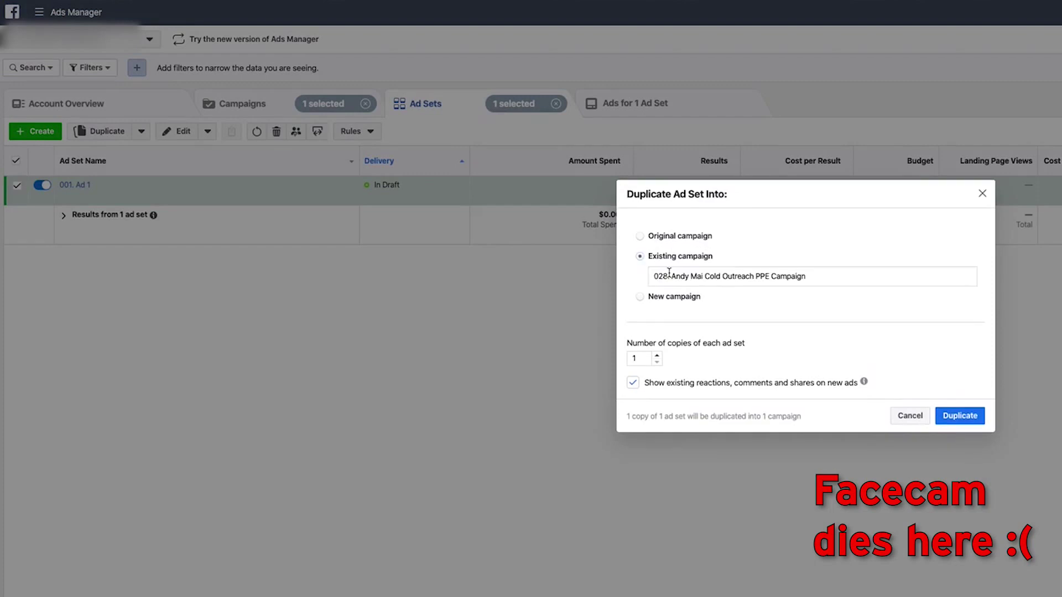
pyautogui.click(662, 236)
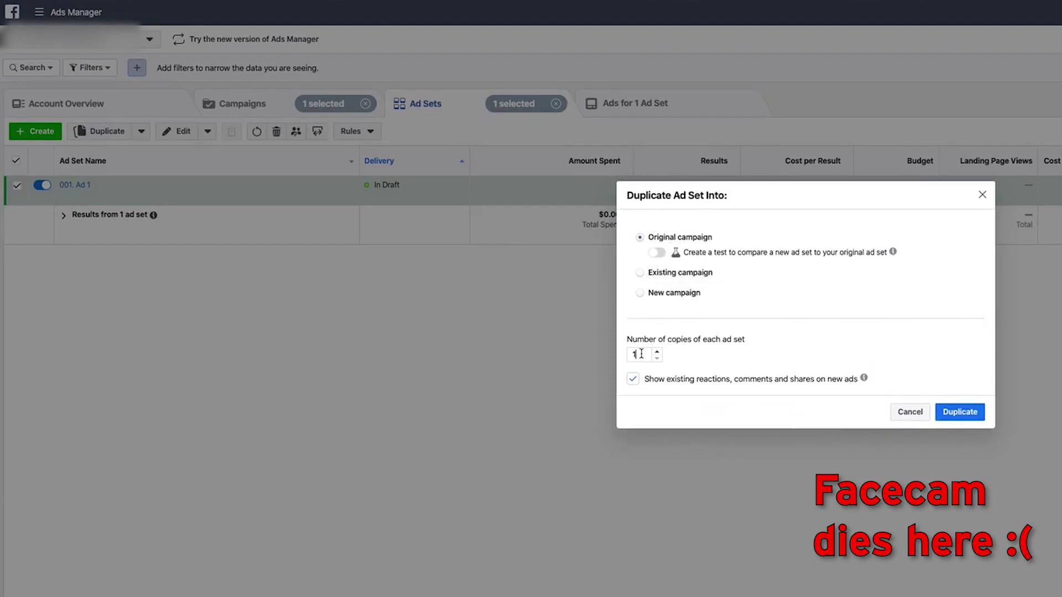
pyautogui.click(973, 419)
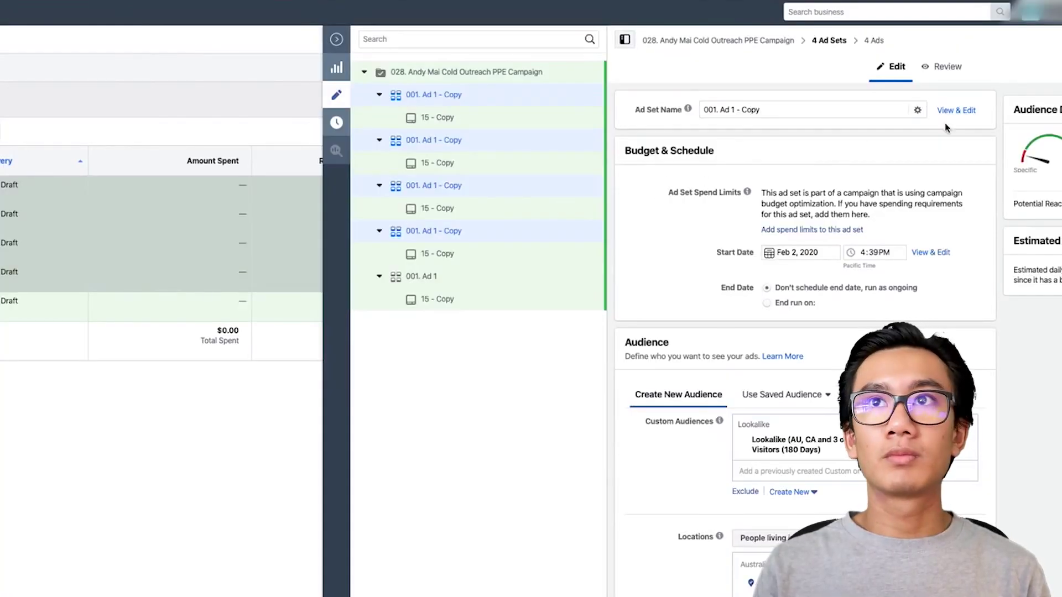
# - Replace the ' - Copy' suffix of the four copied ad set names with 2, 3, 4 and 5
pyautogui.click(952, 109)
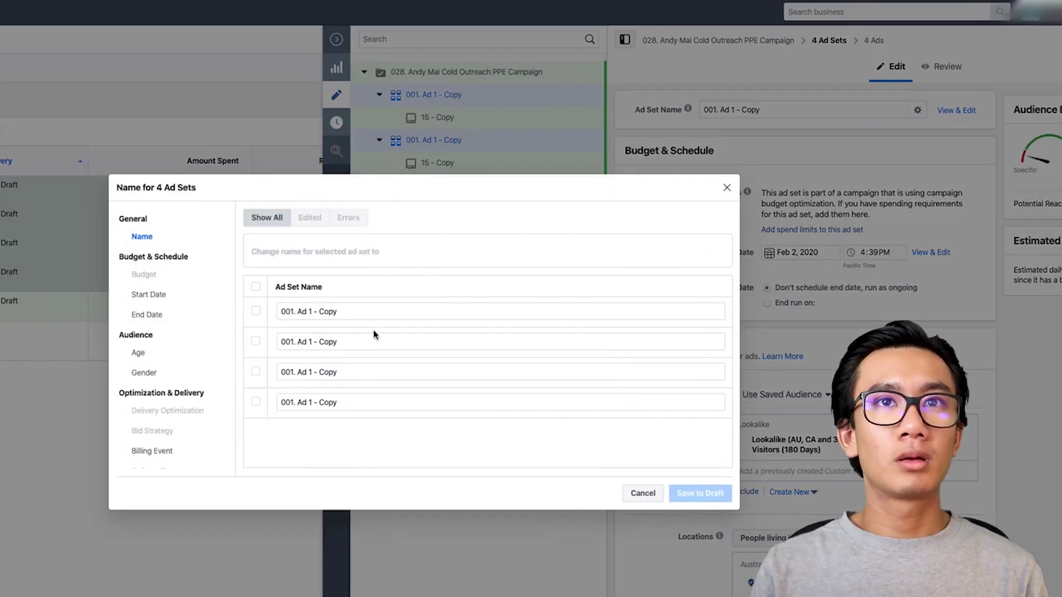
pyautogui.click(315, 311)
pyautogui.moveTo(310, 311); pyautogui.dragTo(351, 310)
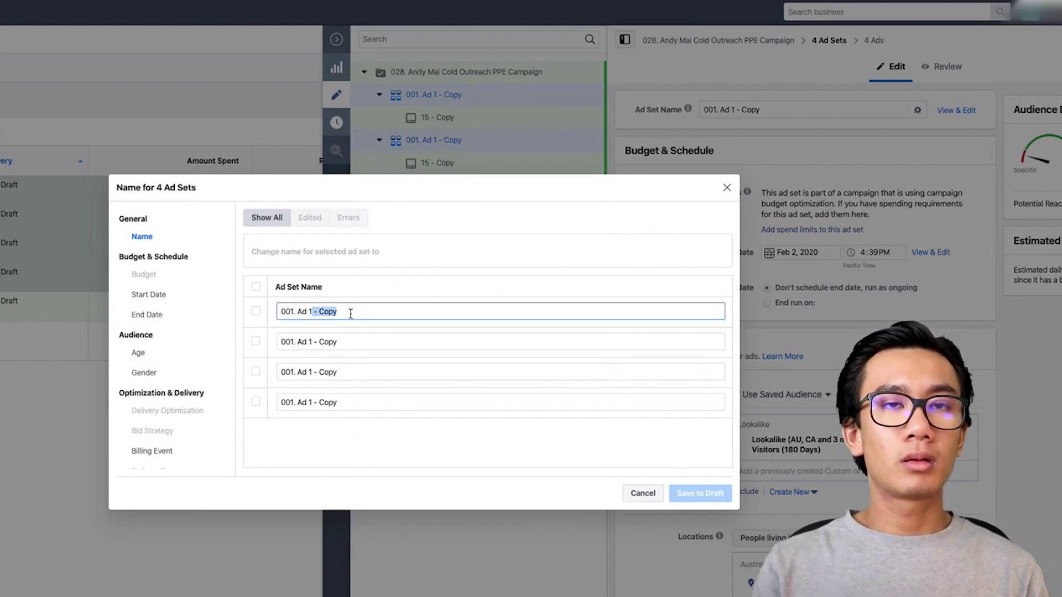
pyautogui.write('2')
pyautogui.moveTo(308, 342); pyautogui.dragTo(379, 342)
pyautogui.write('3')
pyautogui.moveTo(309, 371); pyautogui.dragTo(381, 372)
pyautogui.write('4')
pyautogui.moveTo(306, 403); pyautogui.dragTo(431, 401)
pyautogui.write('5')
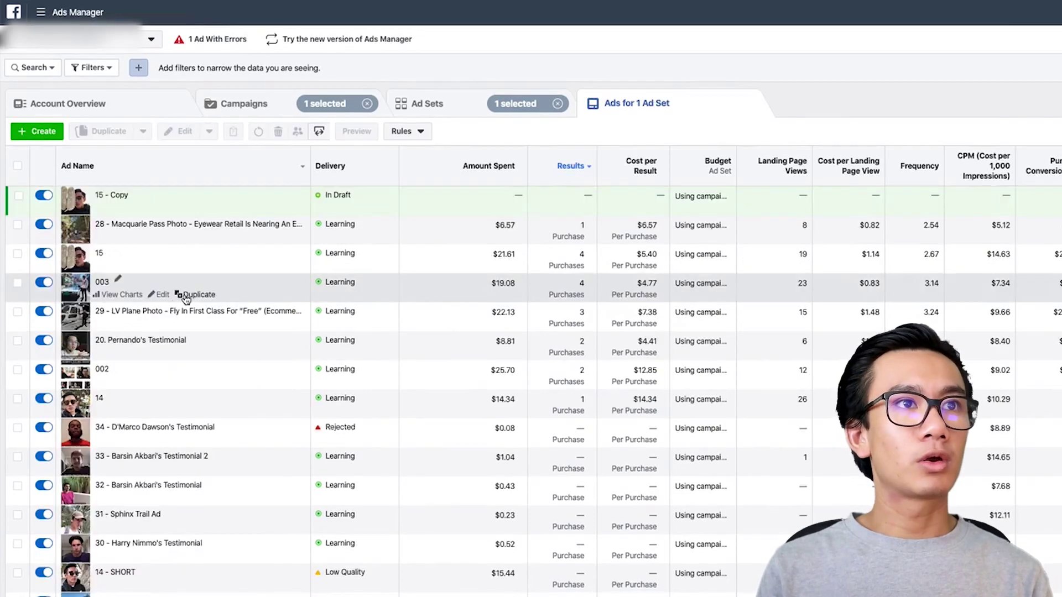
# - Begin duplicating the 003 ad into campaign 028, then cancel and reload to refresh ad sets
pyautogui.click(185, 298)
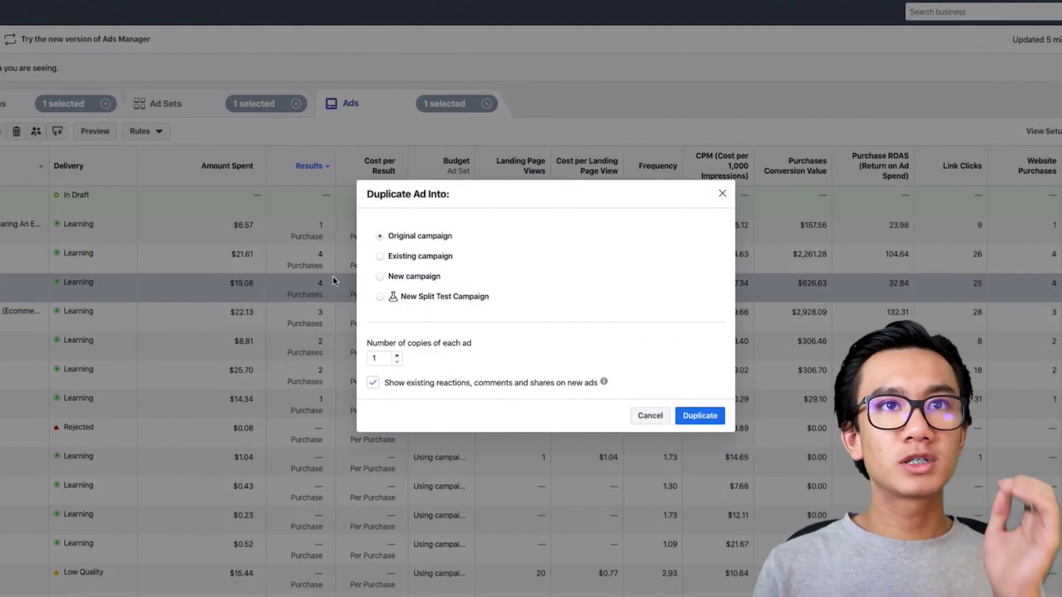
pyautogui.click(417, 348)
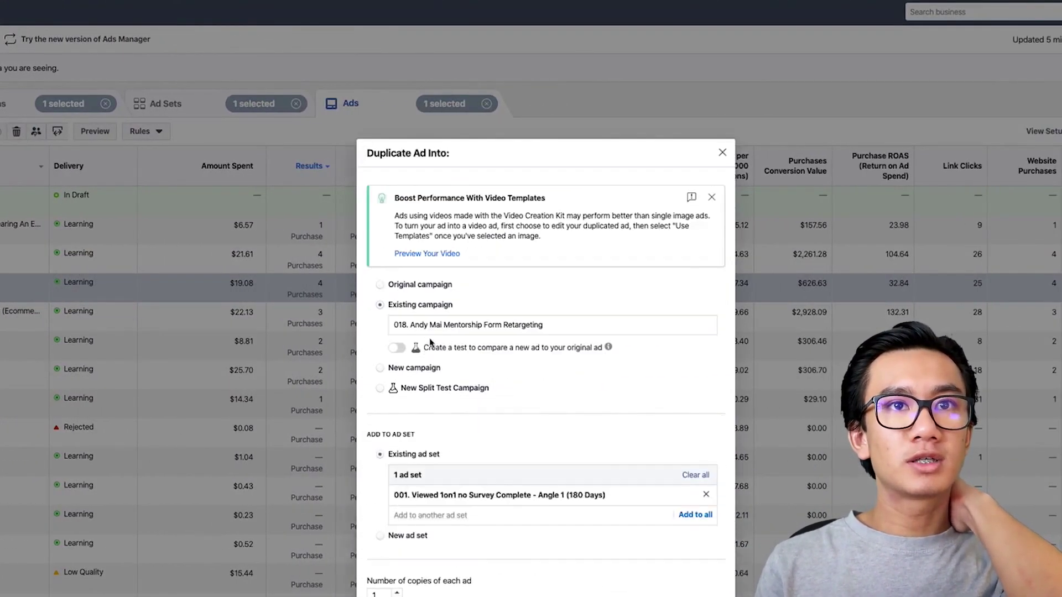
pyautogui.click(483, 321)
pyautogui.write('028')
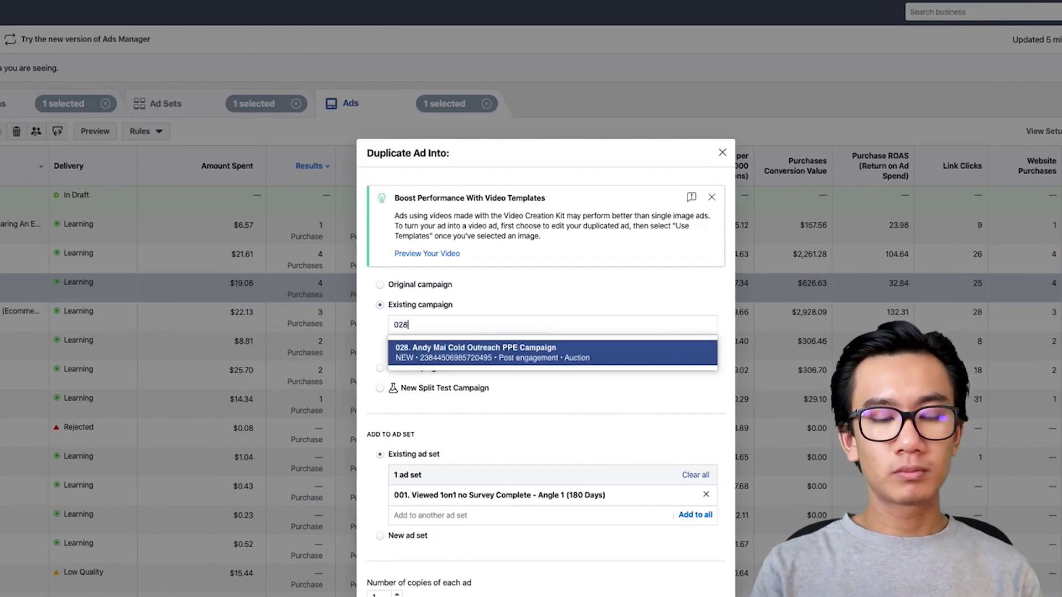
pyautogui.click(483, 350)
pyautogui.click(529, 438)
pyautogui.write('001')
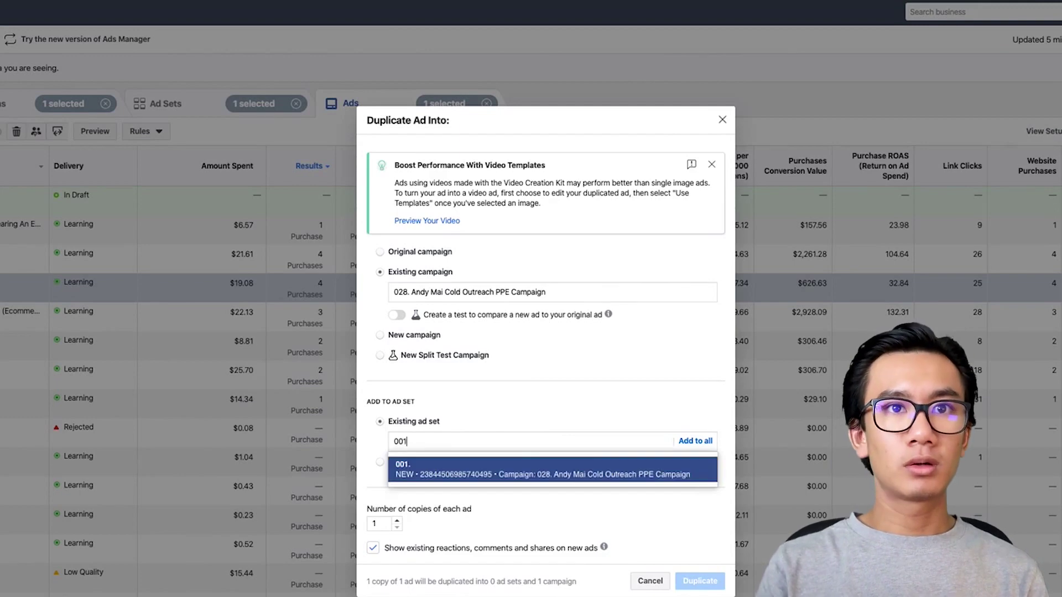
pyautogui.write('2')
pyautogui.press('BackSpace')
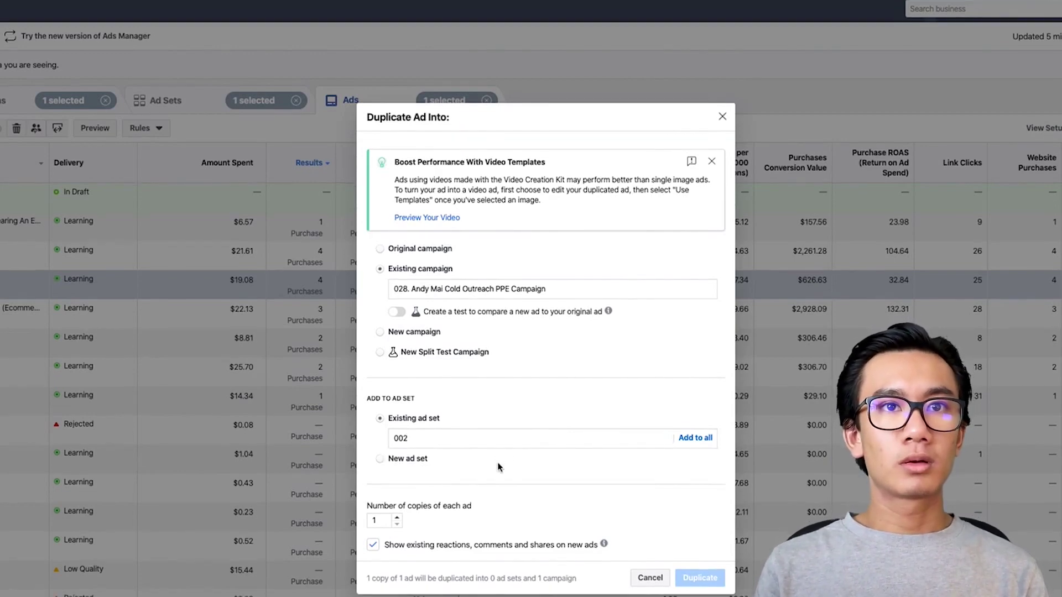
pyautogui.write('1')
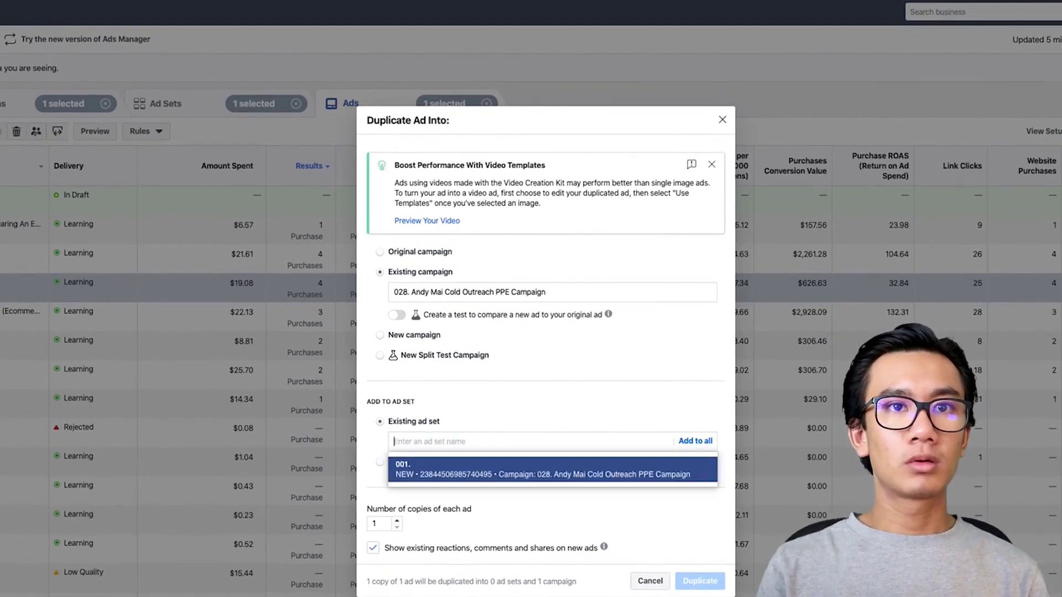
pyautogui.click(476, 431)
pyautogui.click(457, 442)
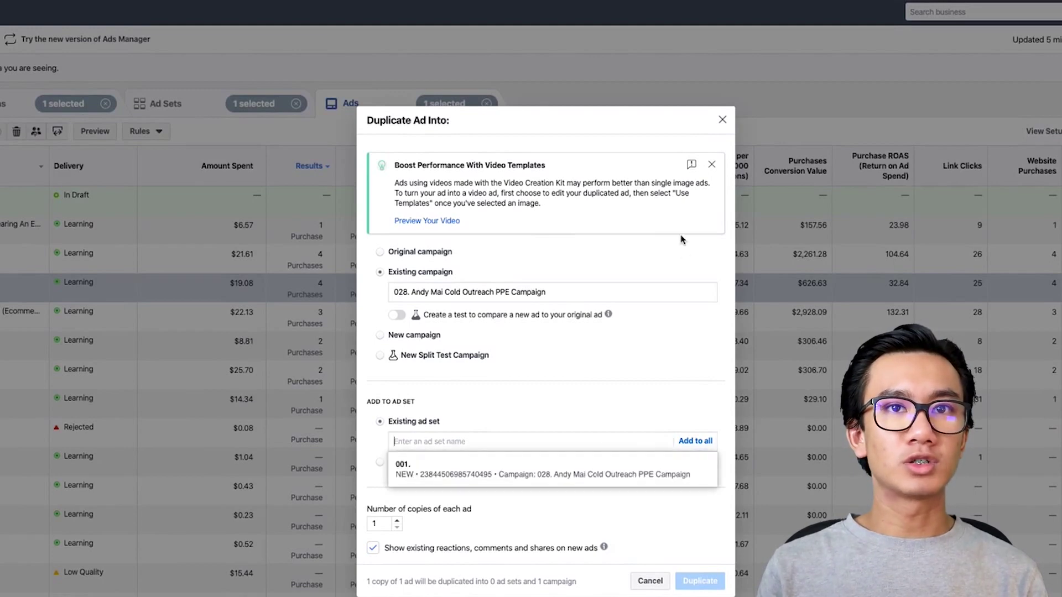
pyautogui.click(722, 118)
pyautogui.click(722, 119)
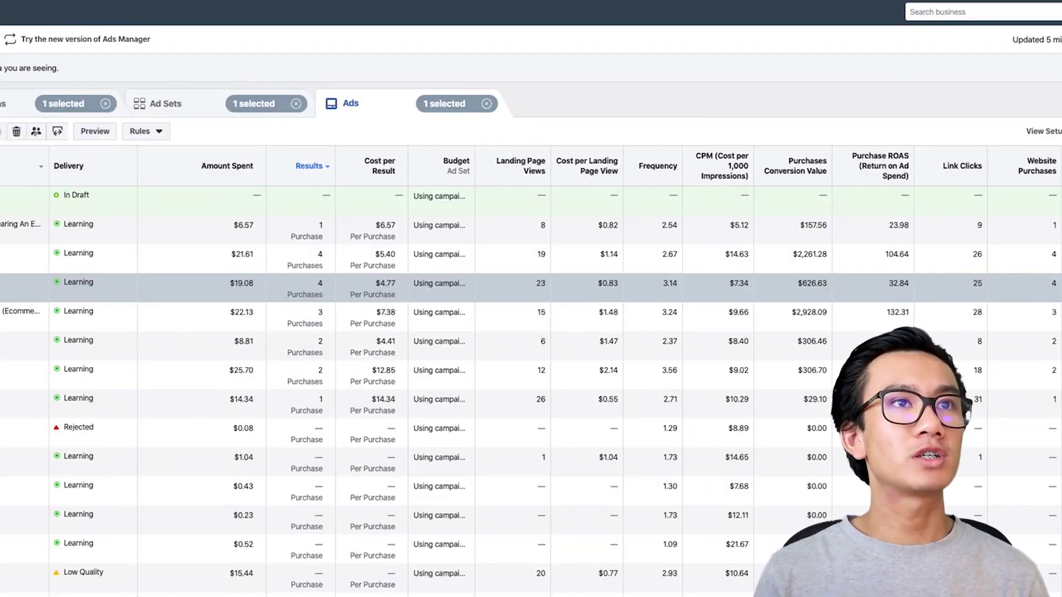
pyautogui.hotkey('ctrl', 'd')
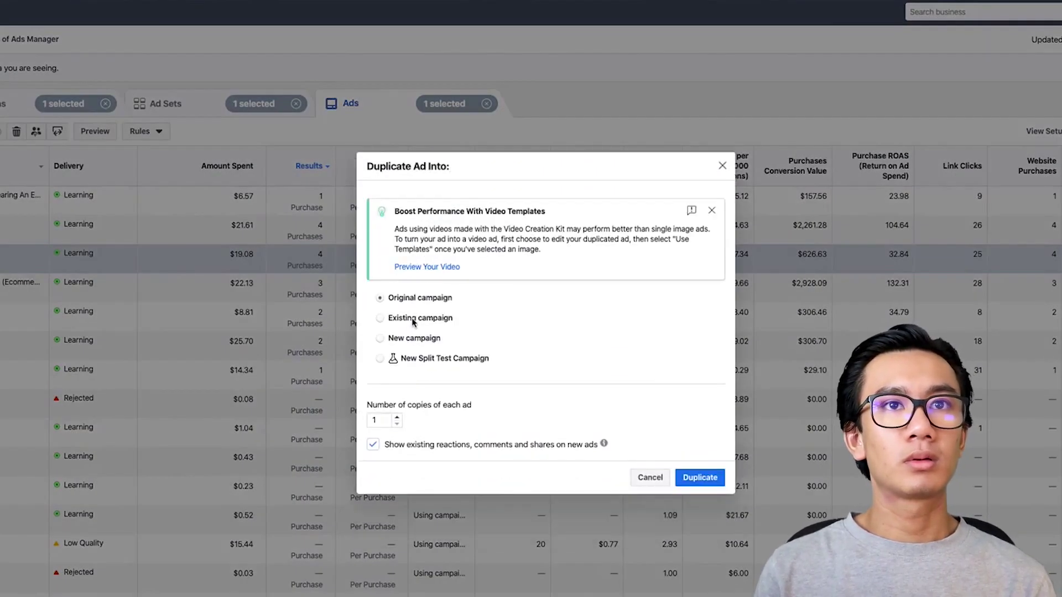
# - Duplicate the ad into the 028 Cold Outreach PPE campaign's ad set '001. Ad 2'
pyautogui.click(412, 320)
pyautogui.click(412, 324)
pyautogui.write('028')
pyautogui.press('Return')
pyautogui.click(553, 443)
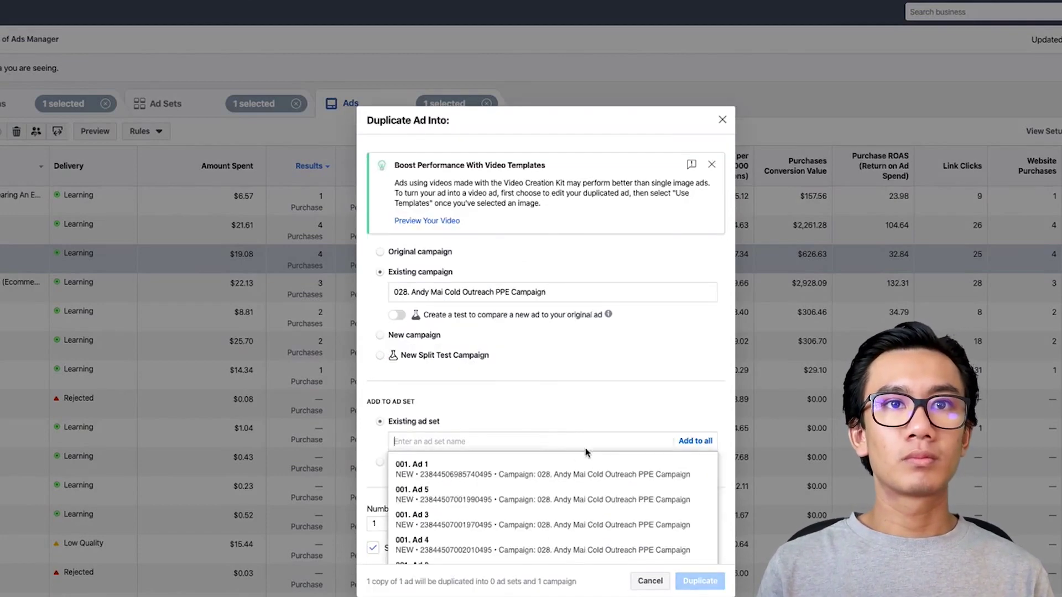
pyautogui.scroll(-1, 486, 509)
pyautogui.click(459, 546)
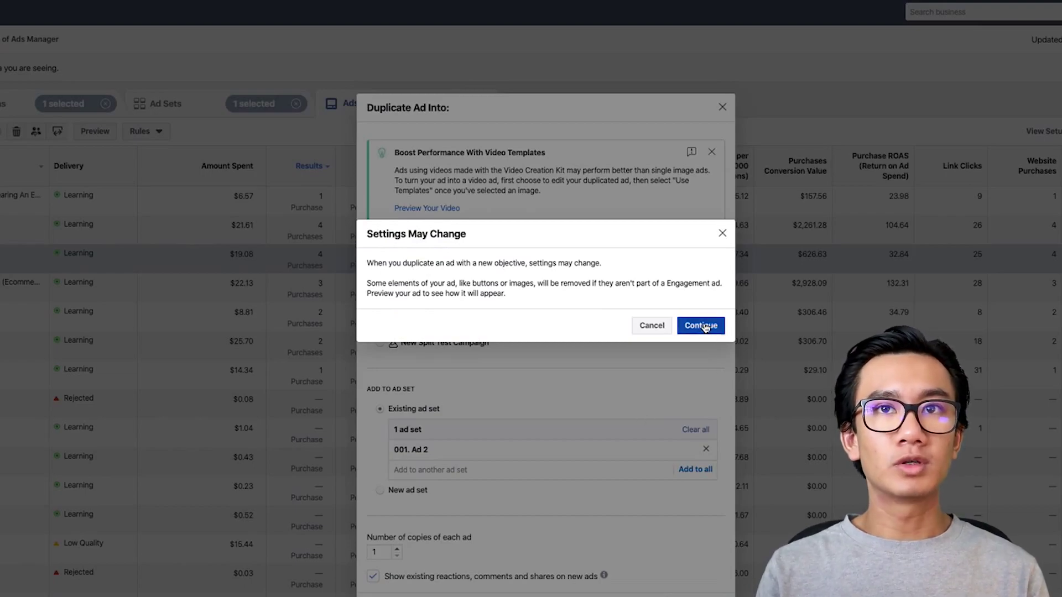
pyautogui.click(701, 325)
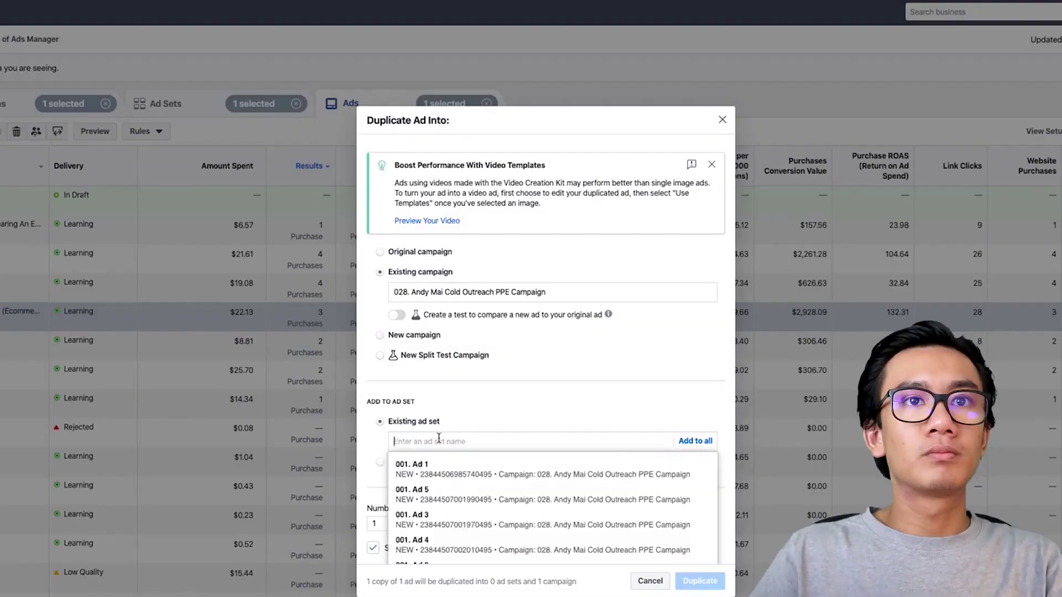
# - Duplicate the next three ads into ad sets '001. Ad 3', '001. Ad 4' and '001. Ad 5'
pyautogui.click(505, 526)
pyautogui.click(686, 320)
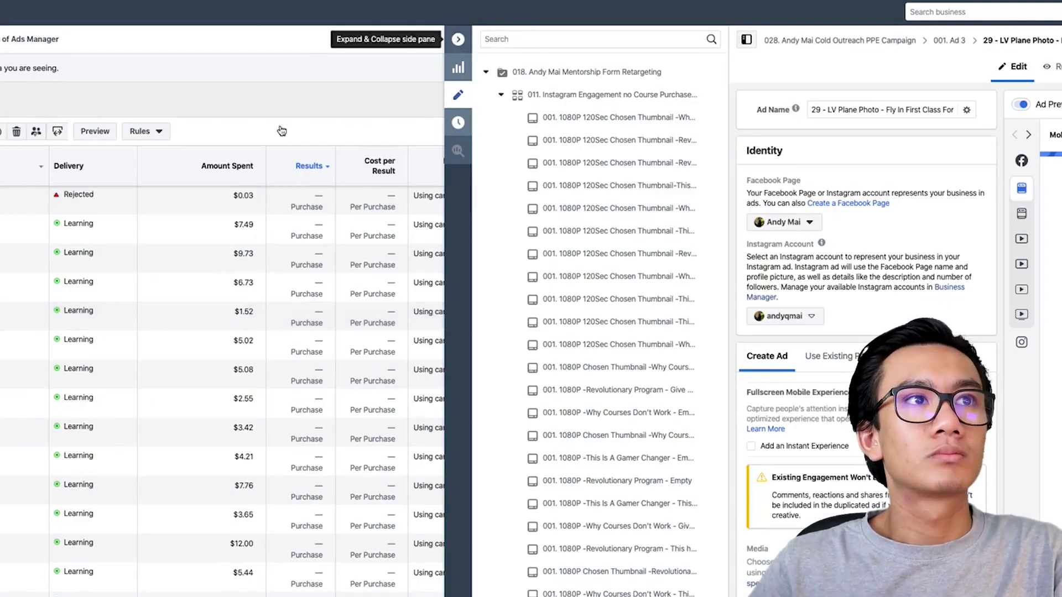
pyautogui.click(545, 287)
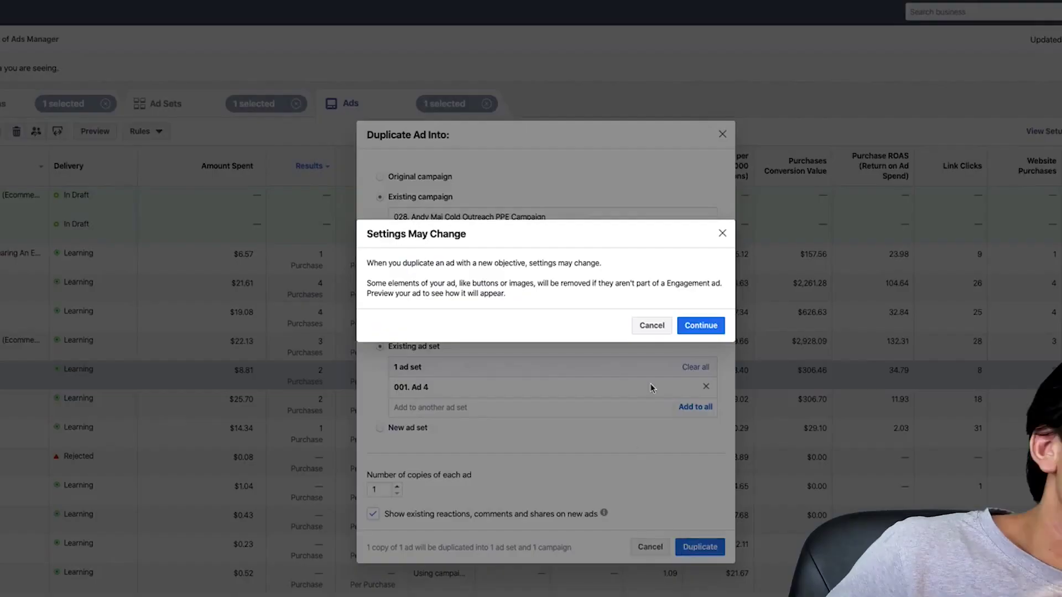
pyautogui.click(701, 325)
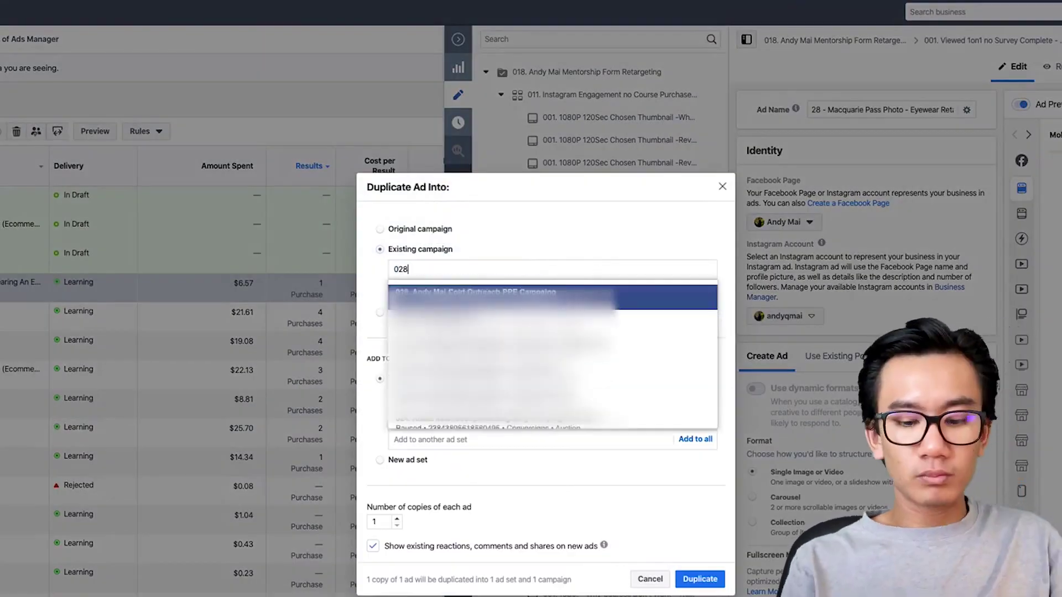
pyautogui.click(686, 532)
pyautogui.click(701, 325)
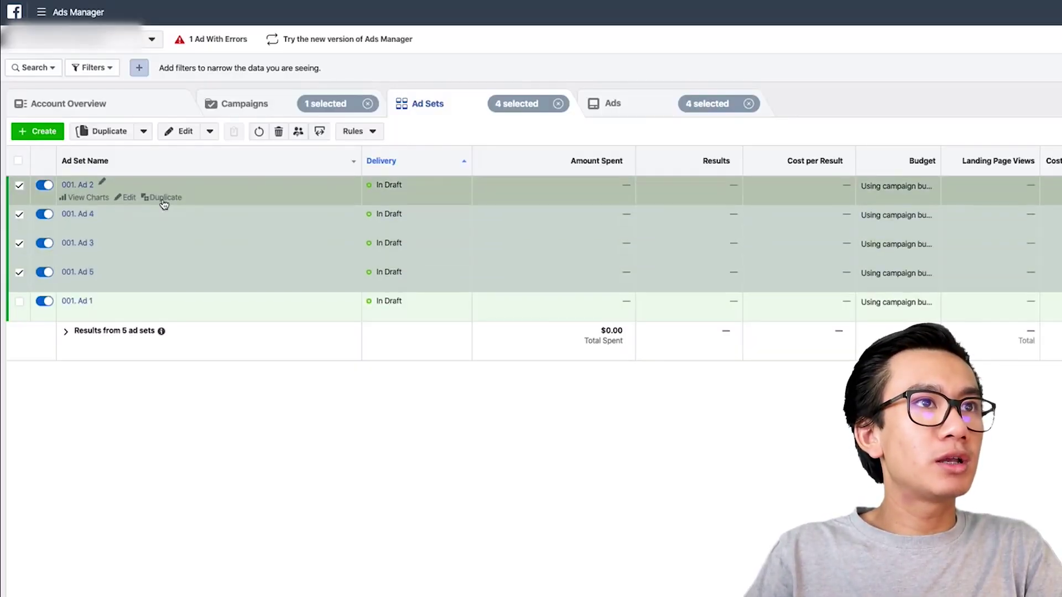
# - Delete the four leftover '15 - Copy' ads and open the Macquarie Pass ad for editing
pyautogui.click(624, 107)
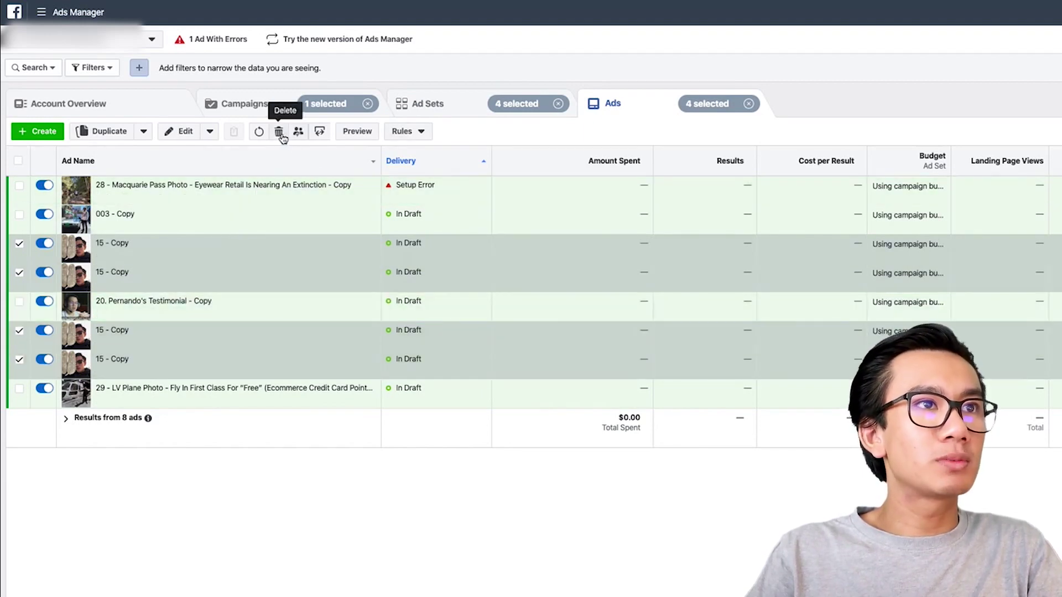
pyautogui.click(279, 133)
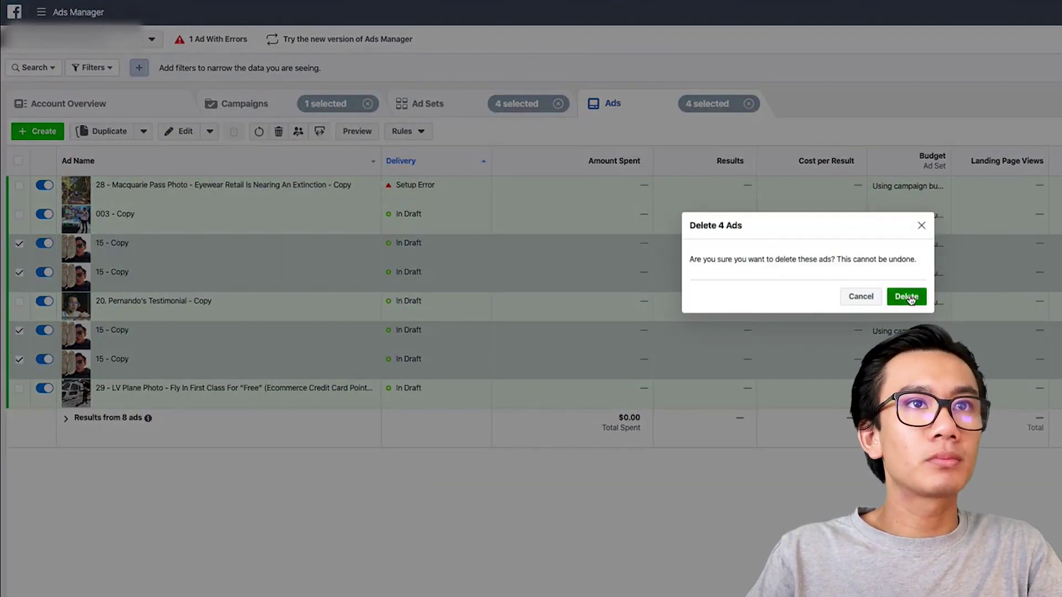
pyautogui.click(906, 297)
pyautogui.click(165, 199)
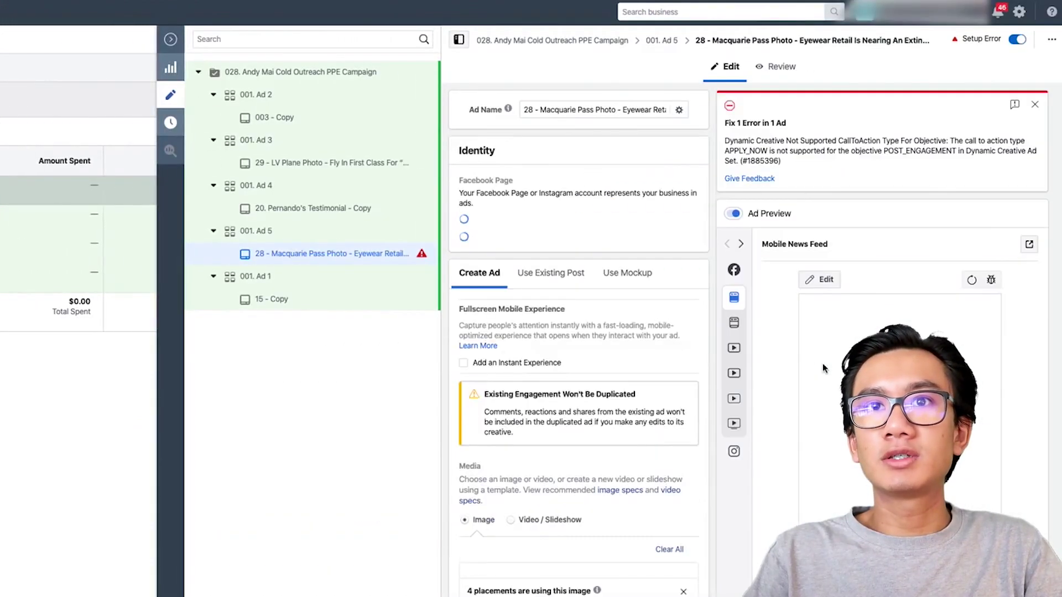
# - Set the Macquarie Pass ad's call to action to Learn More
pyautogui.scroll(-10, 578, 332)
pyautogui.click(490, 433)
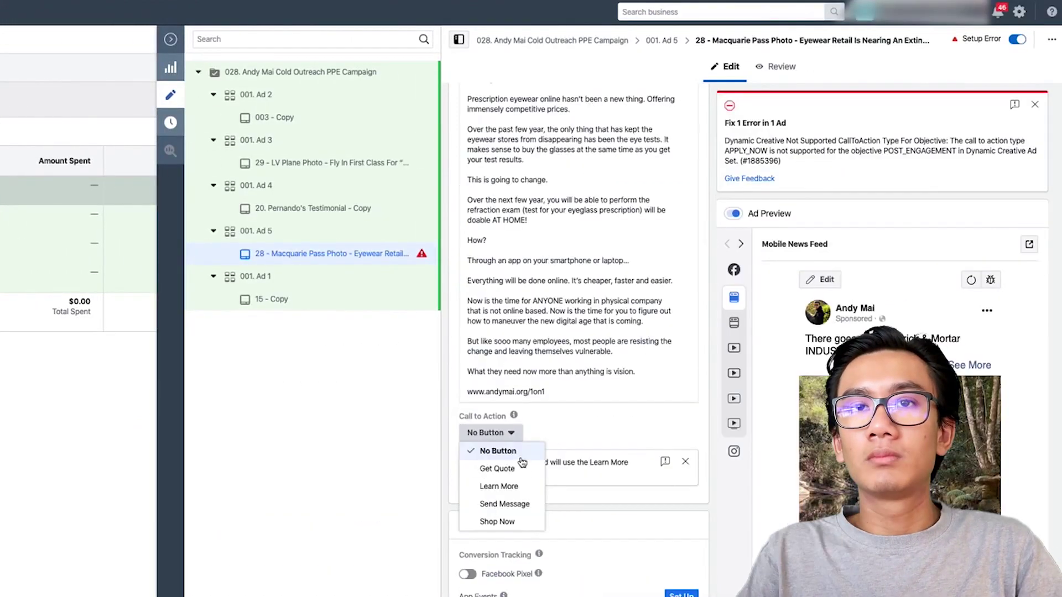
pyautogui.click(503, 486)
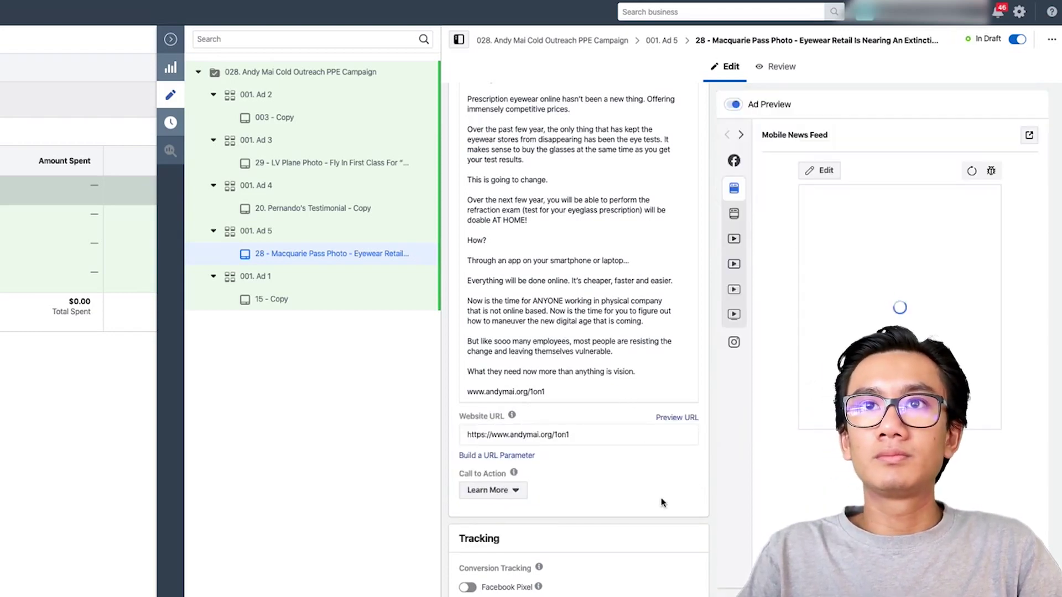
# - Close the ad editor and return to the ad sets list
pyautogui.scroll(8, 572, 482)
pyautogui.scroll(8, 572, 483)
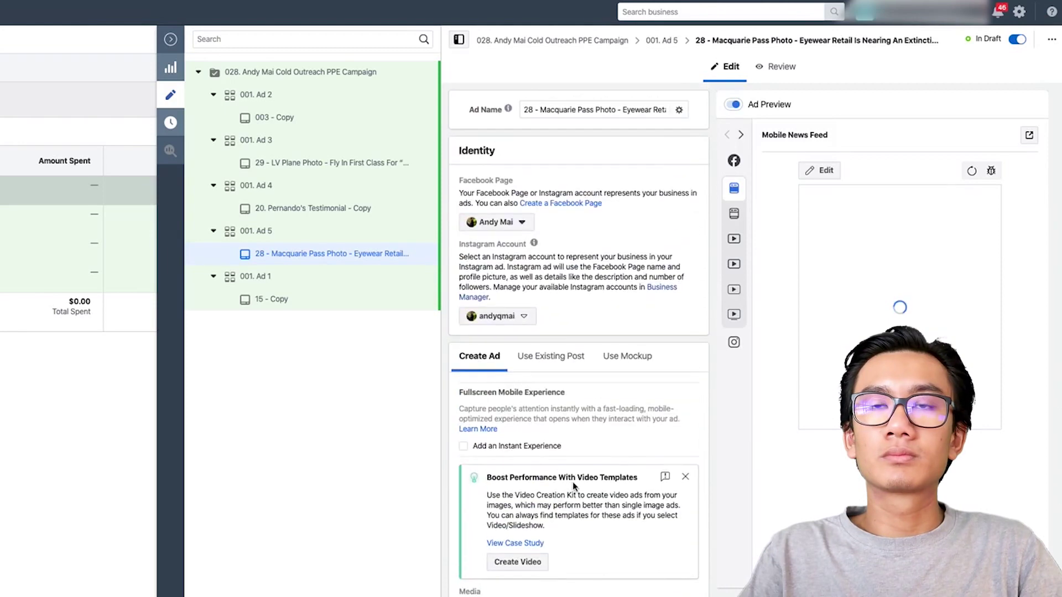
pyautogui.click(170, 39)
pyautogui.click(279, 104)
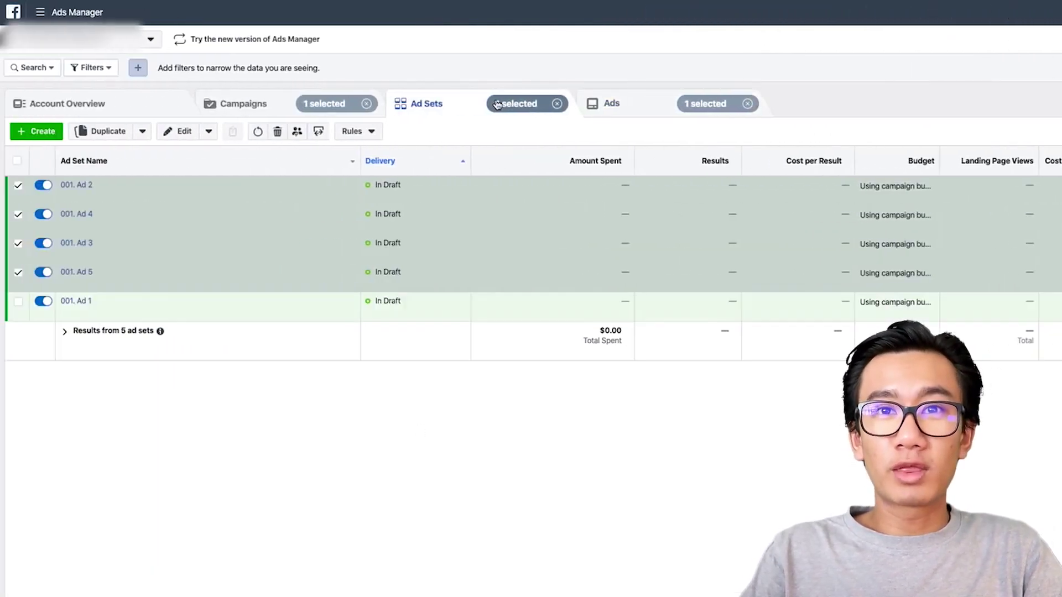
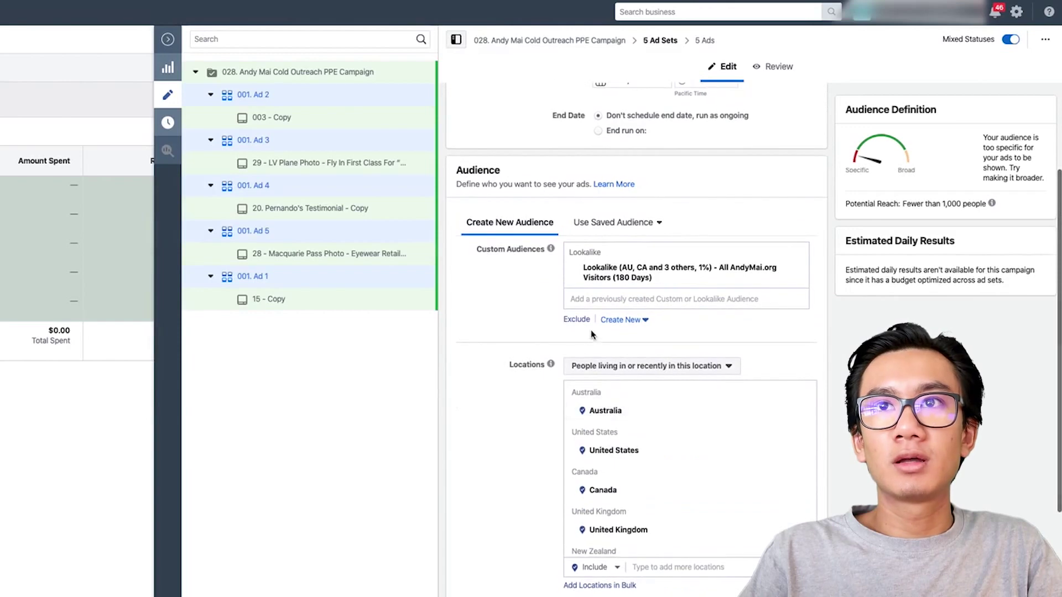
# - Exclude the Instagram 'Everyone who engaged (365)' engagement audience from the ad set
pyautogui.click(577, 321)
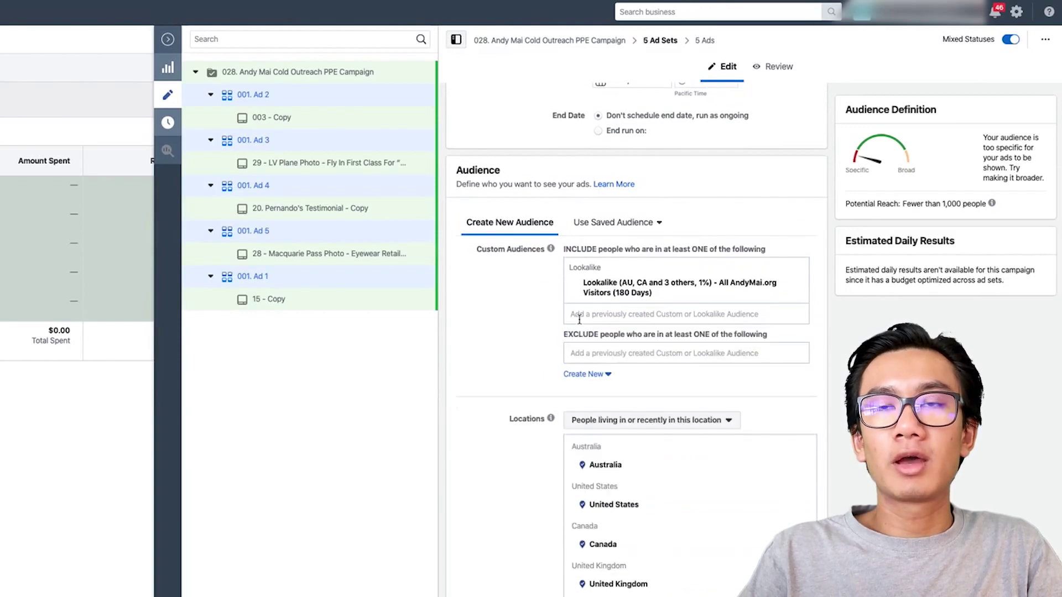
pyautogui.click(602, 353)
pyautogui.write('e')
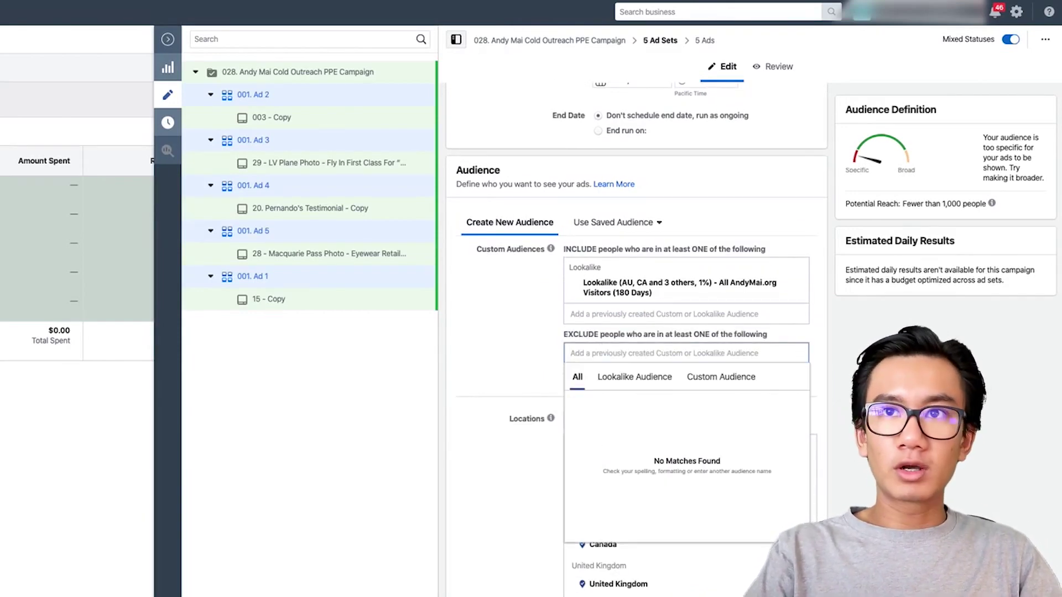
pyautogui.write('ngag')
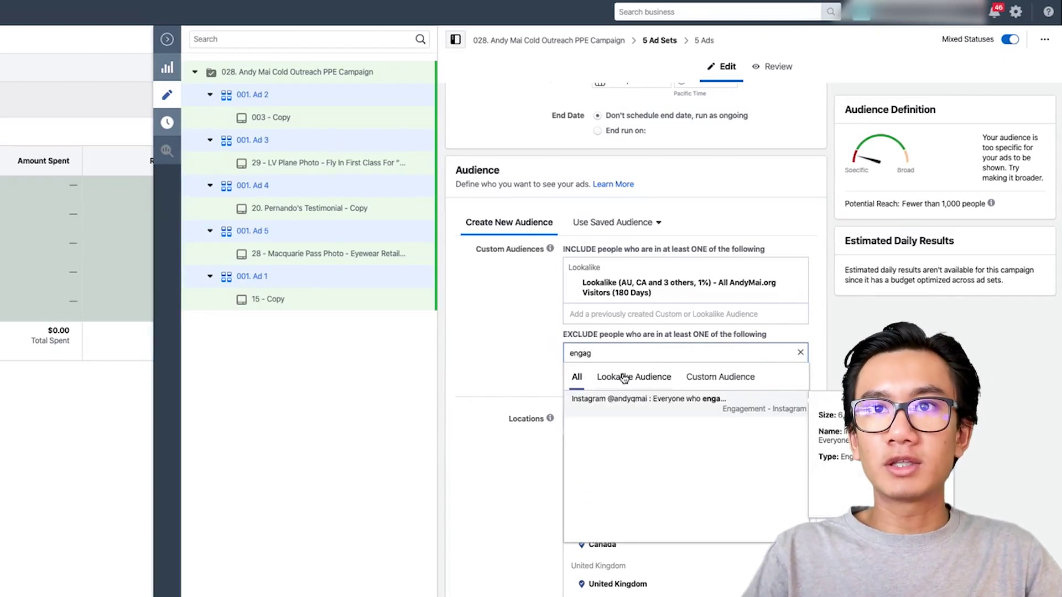
pyautogui.click(624, 416)
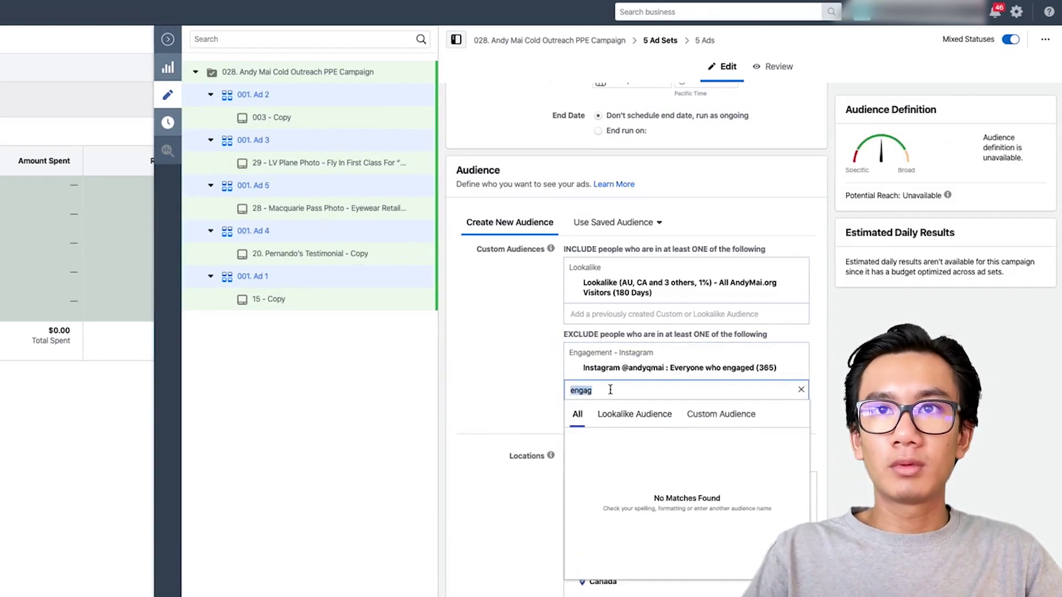
# - Also exclude the 180-day website visitors custom audience
pyautogui.doubleClick(610, 389)
pyautogui.write('visitor')
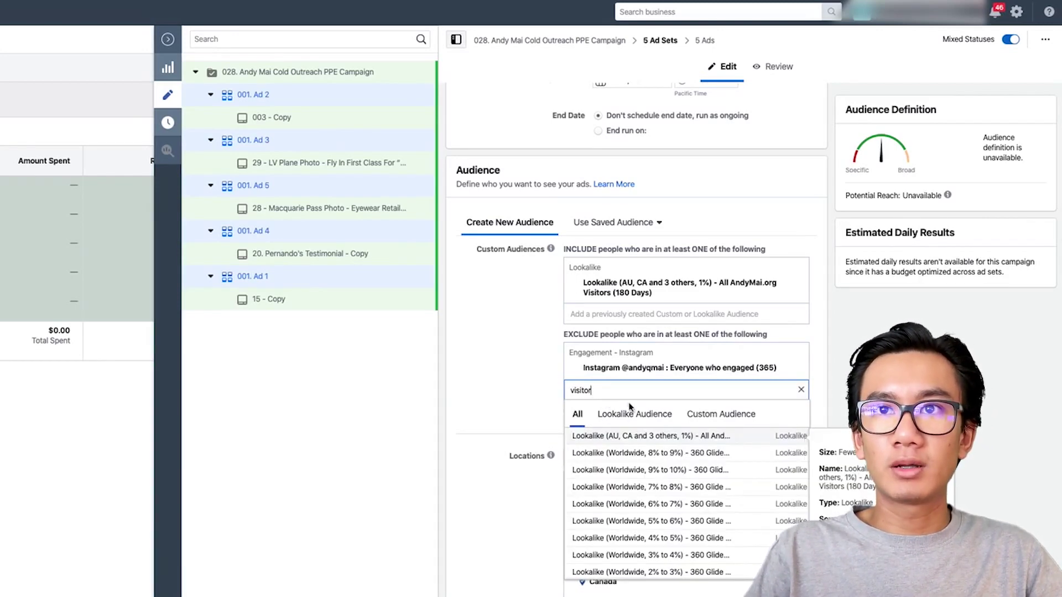
pyautogui.click(721, 414)
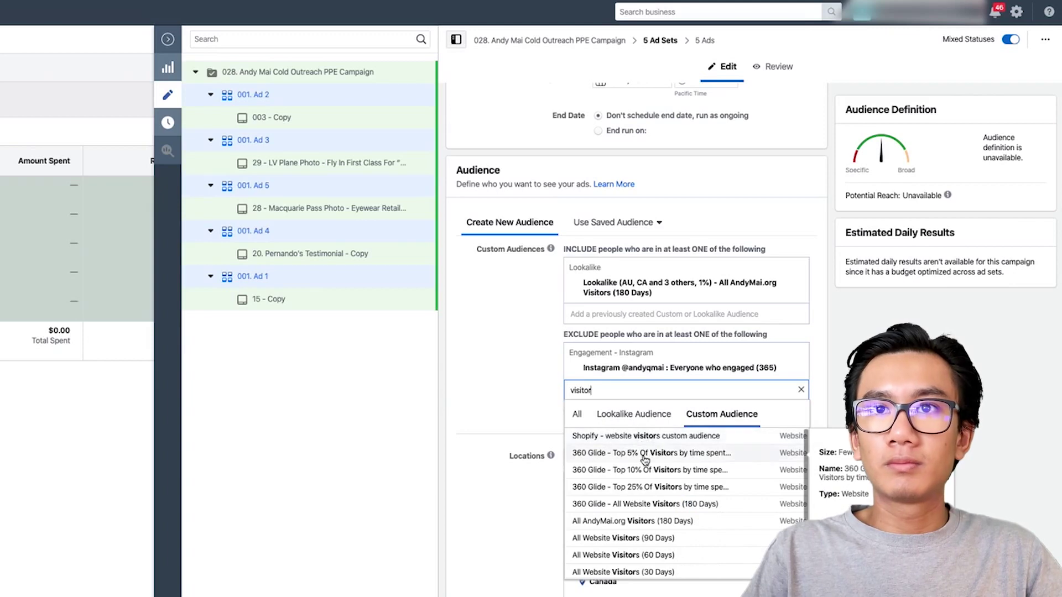
pyautogui.click(653, 521)
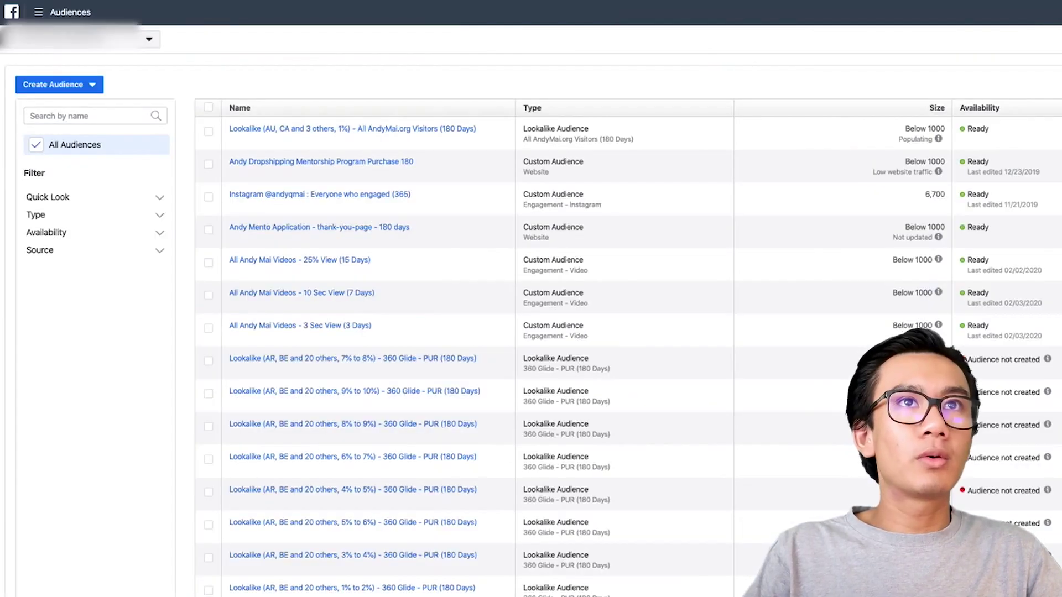
# - Build a Facebook Page custom audience of everyone who engaged in the past 90 days, naming it 'Everyone w…'
pyautogui.click(55, 84)
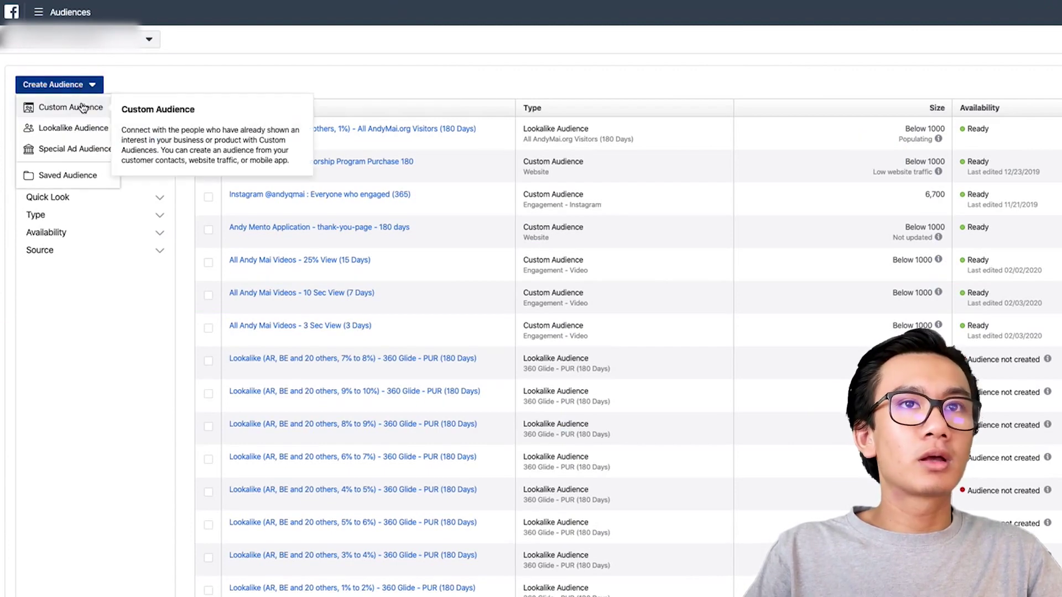
pyautogui.click(82, 108)
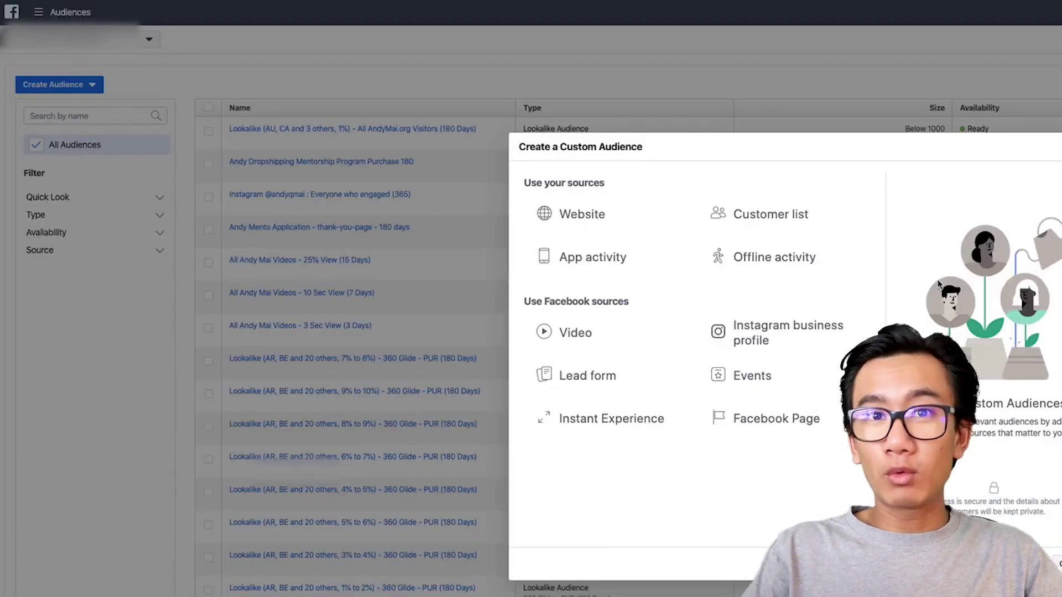
pyautogui.click(829, 255)
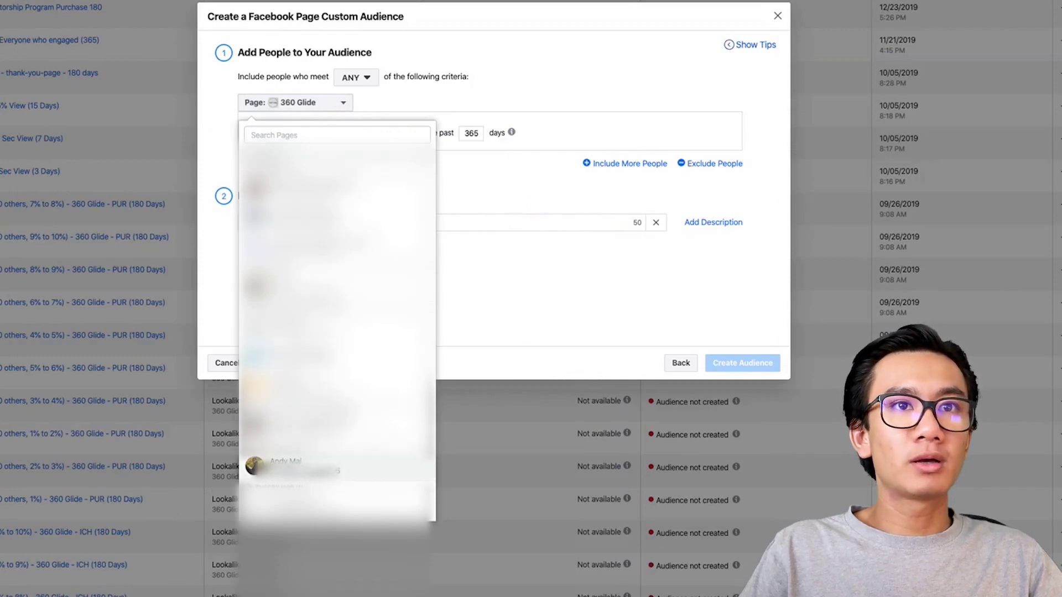
pyautogui.click(286, 464)
pyautogui.click(372, 161)
pyautogui.doubleClick(470, 132)
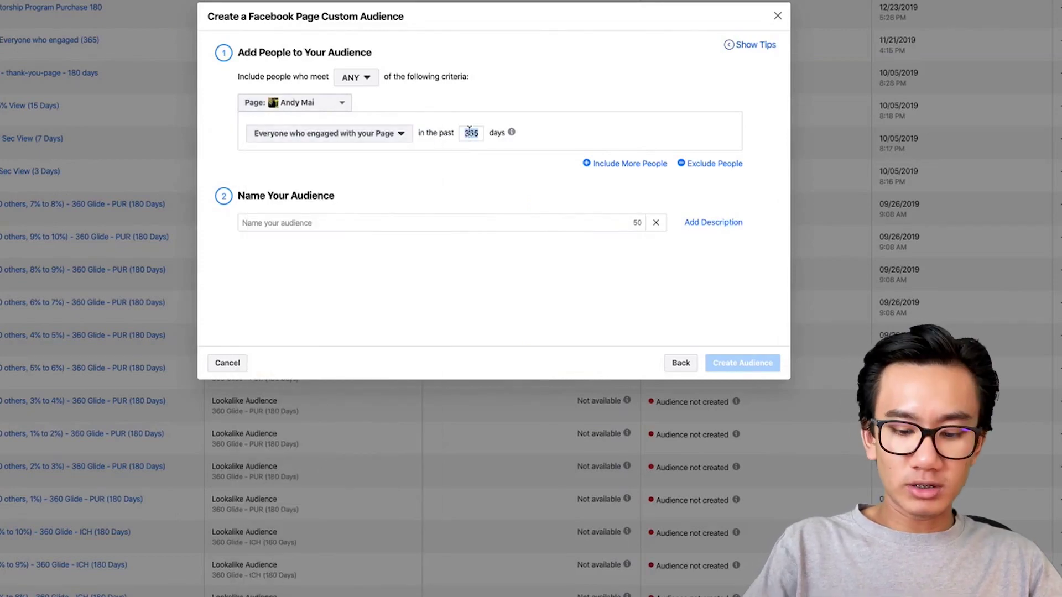
pyautogui.click(421, 220)
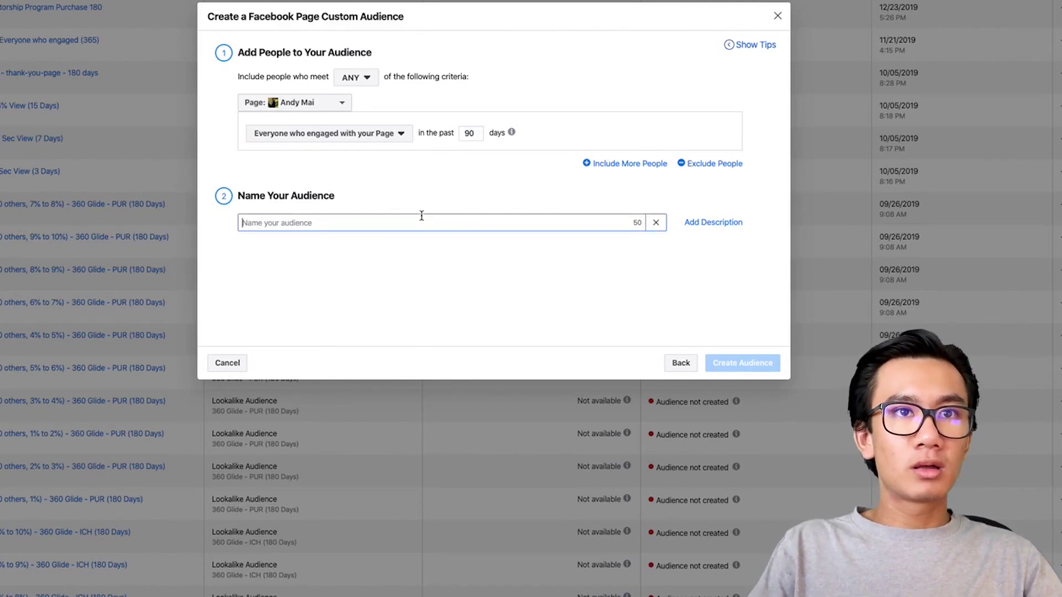
pyautogui.write('Everyone w')
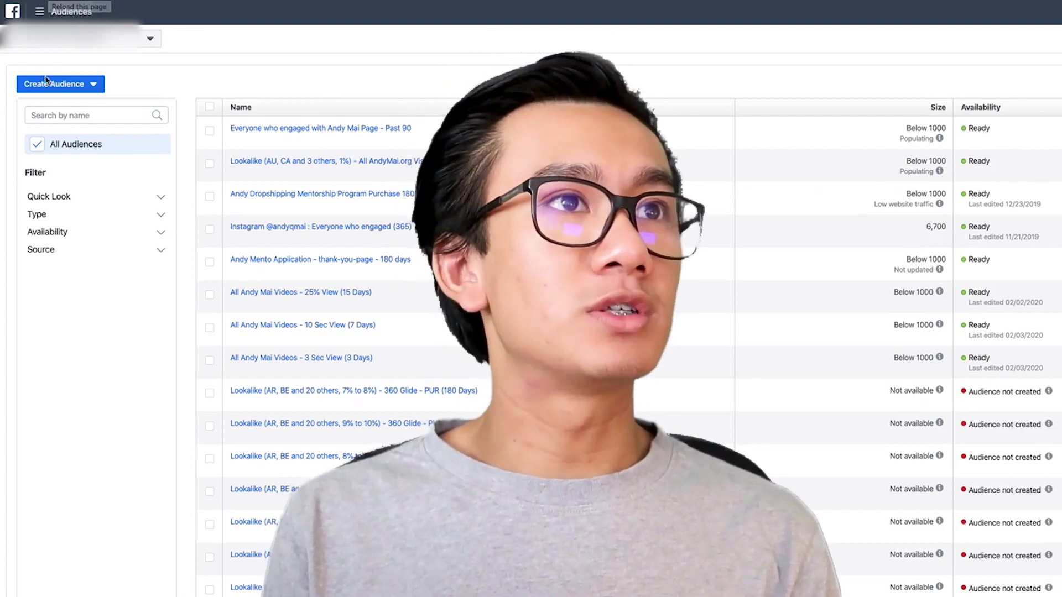
# - Start a video custom audience counting people who watched at least 10 seconds
pyautogui.click(47, 80)
pyautogui.click(52, 105)
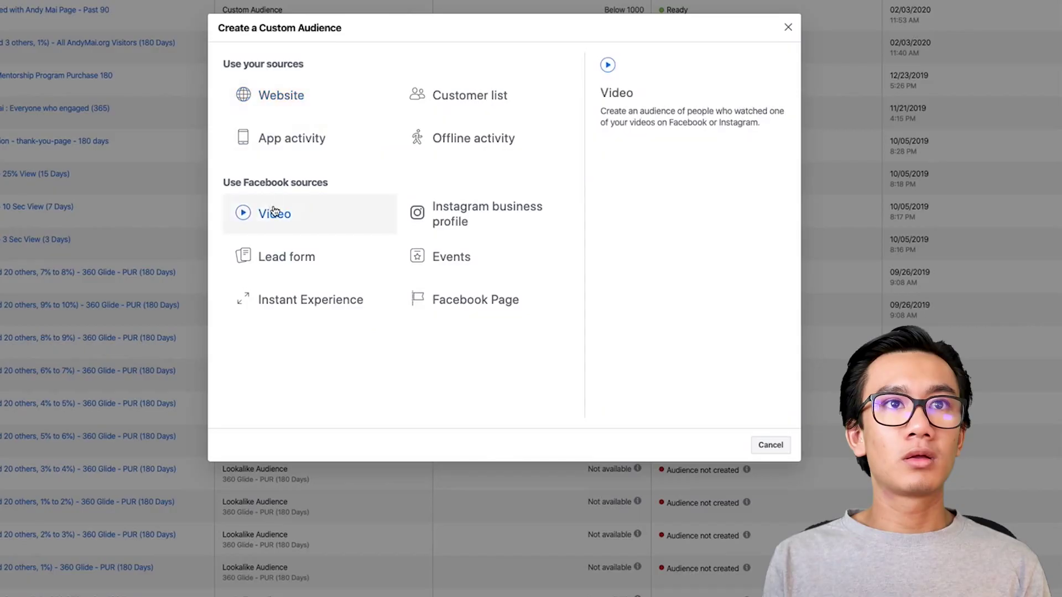
pyautogui.click(275, 212)
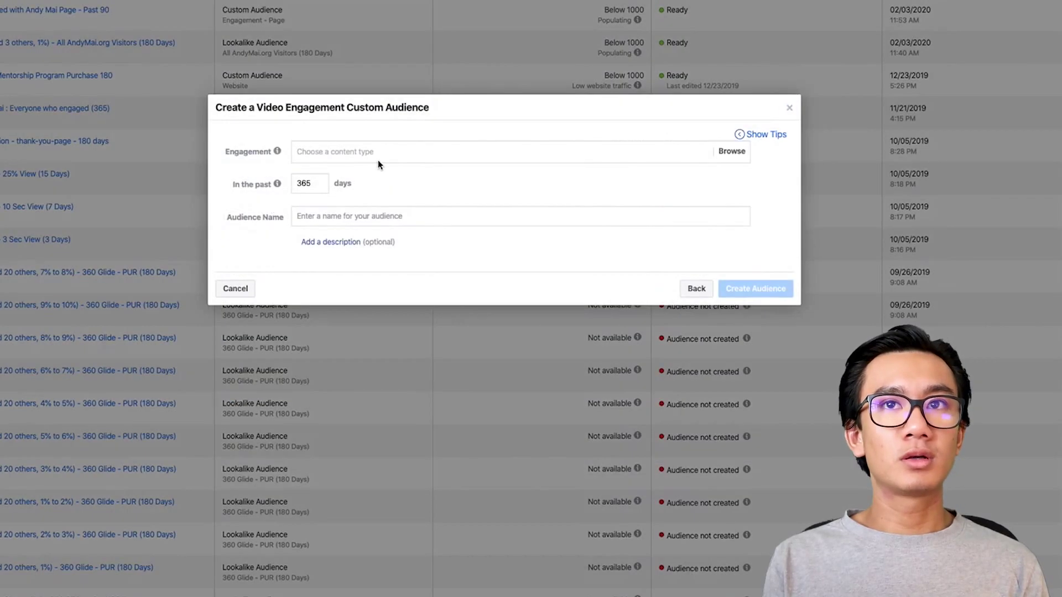
pyautogui.click(379, 163)
pyautogui.click(385, 191)
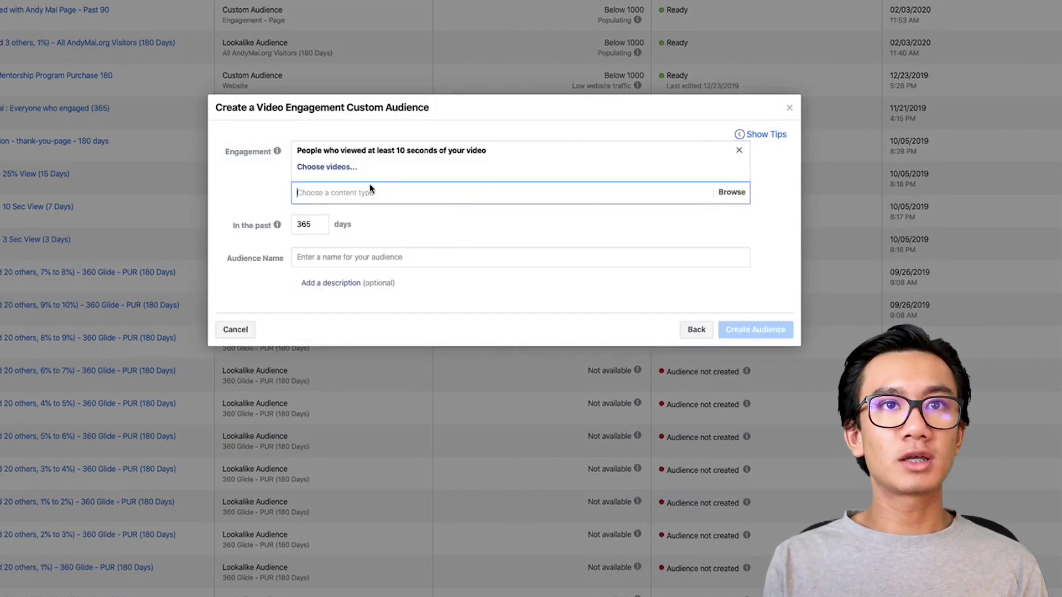
# - Select the two videos and create the 365-day 'Watched 10secs Of Cold Traffic Outreach' audience
pyautogui.click(323, 167)
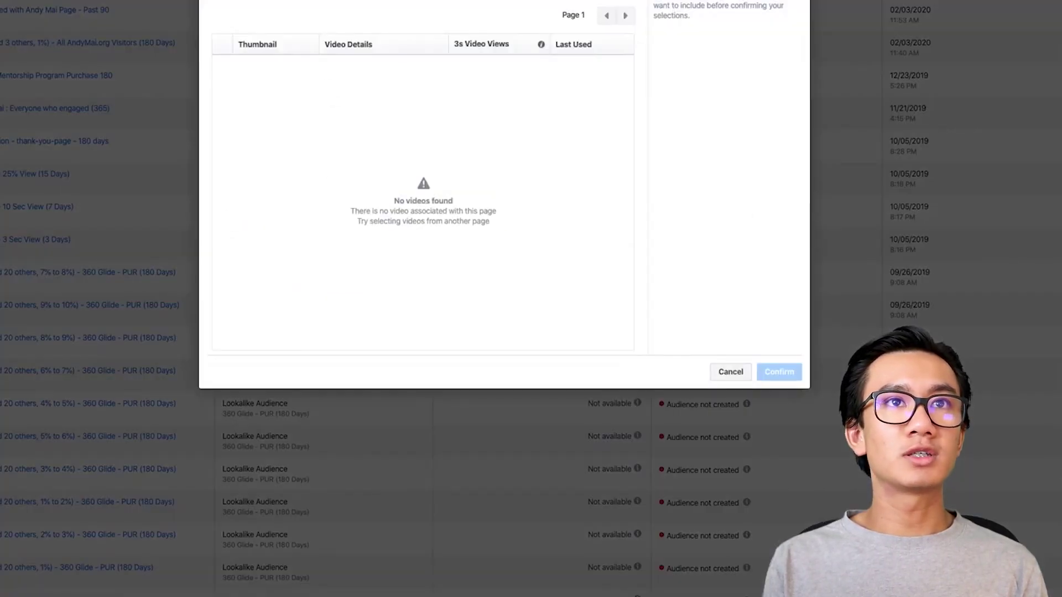
pyautogui.press('Escape')
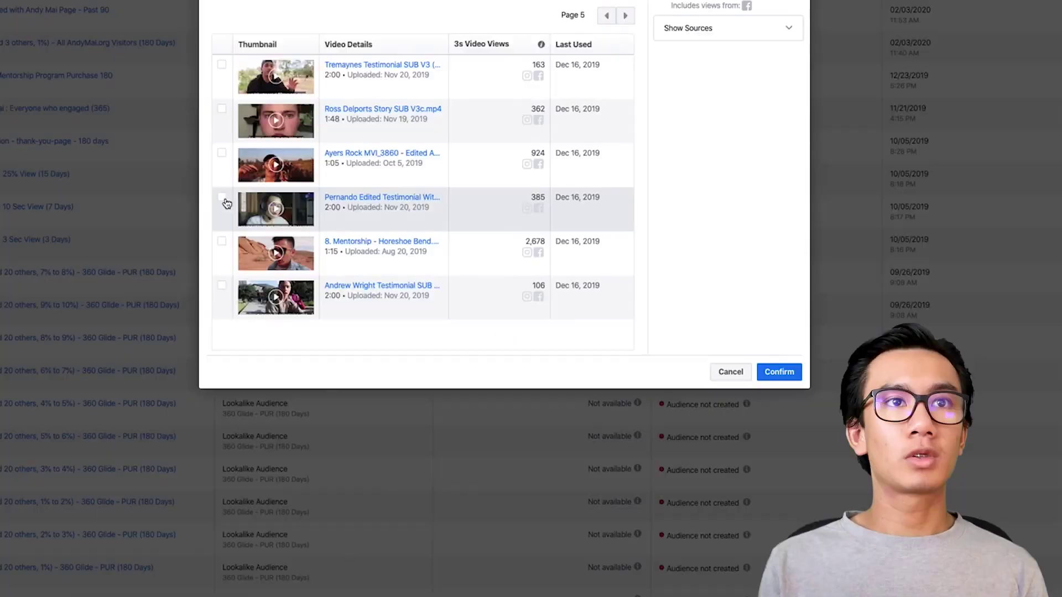
pyautogui.click(221, 197)
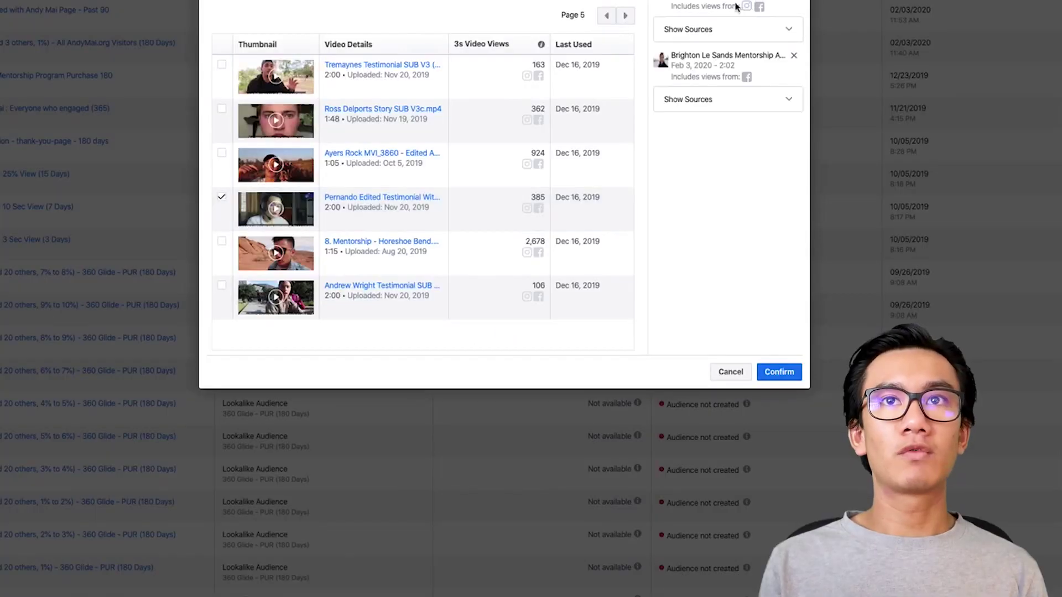
pyautogui.click(778, 371)
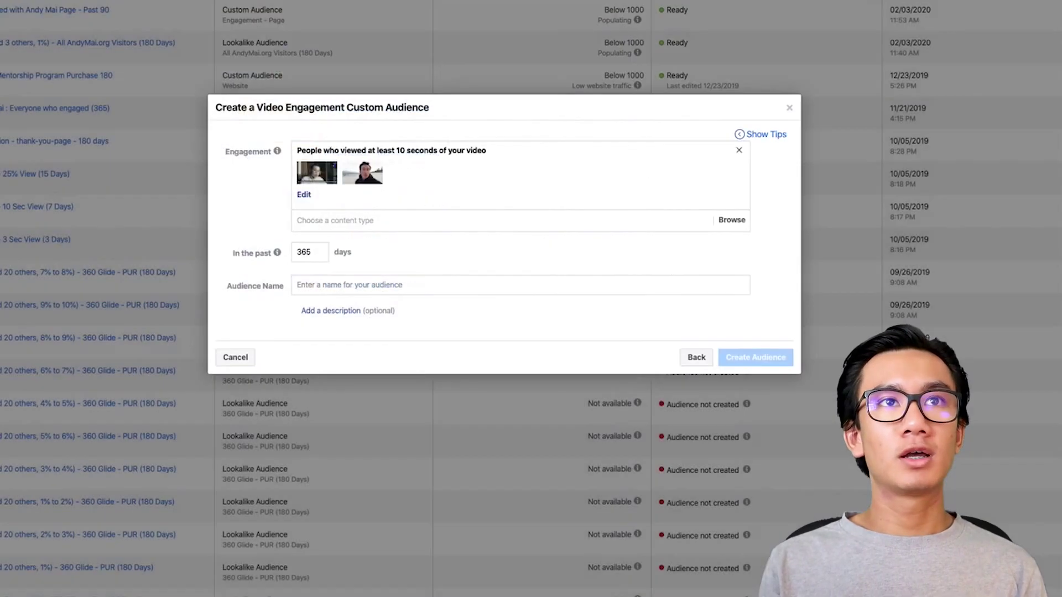
pyautogui.click(554, 225)
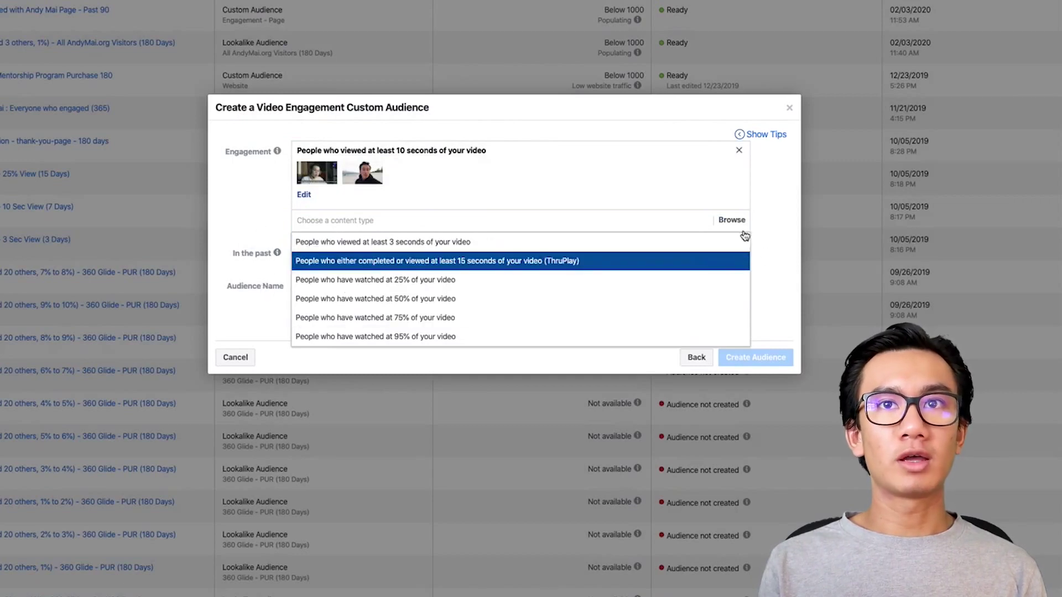
pyautogui.click(616, 241)
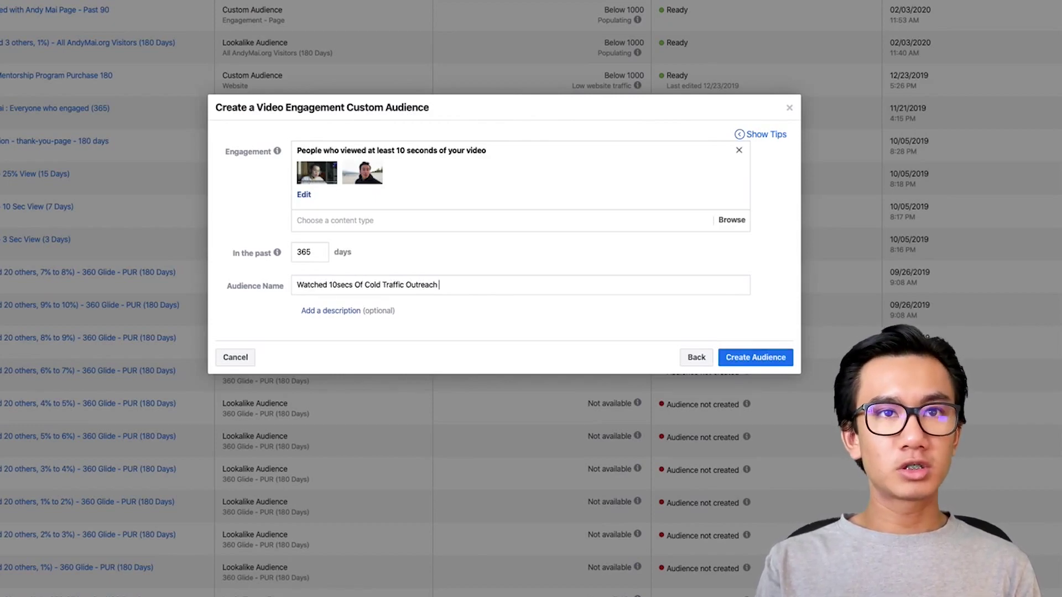
pyautogui.click(750, 354)
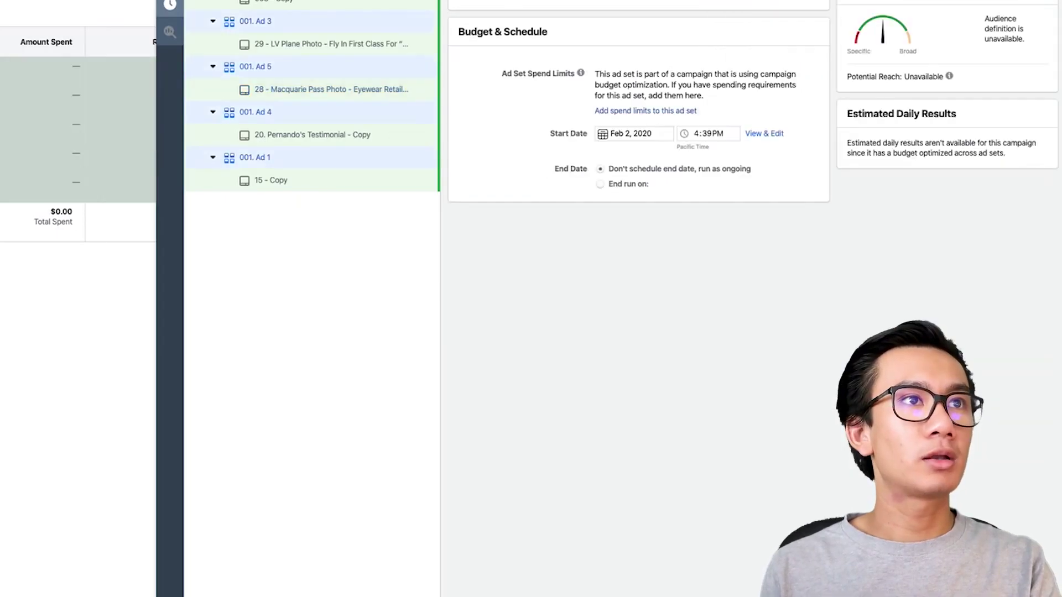
# - Exclude the 90-day Page engagers audience from the ad set
pyautogui.scroll(-2, 664, 391)
pyautogui.click(653, 397)
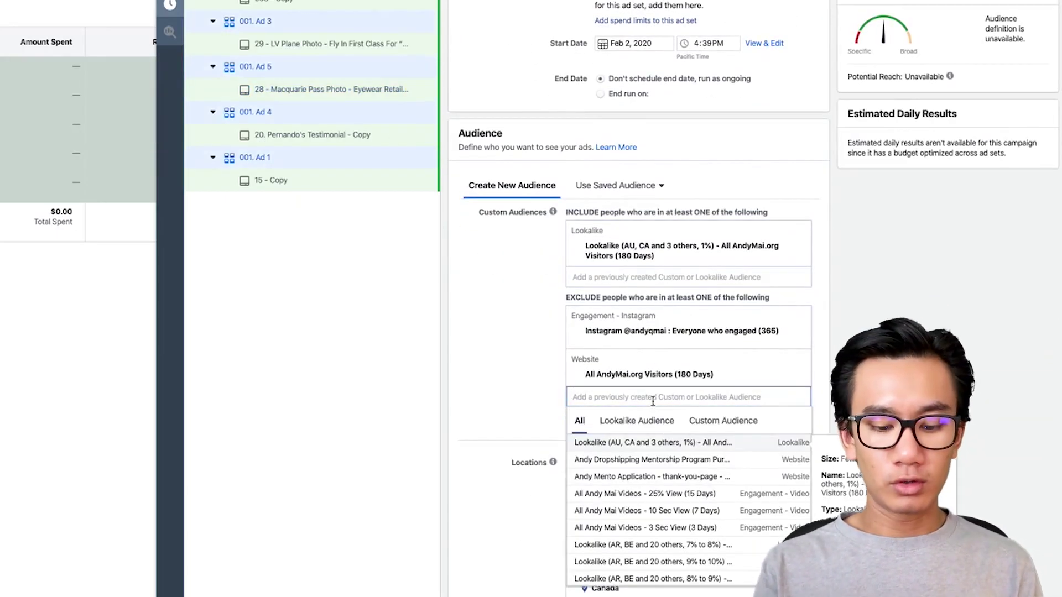
pyautogui.write('page')
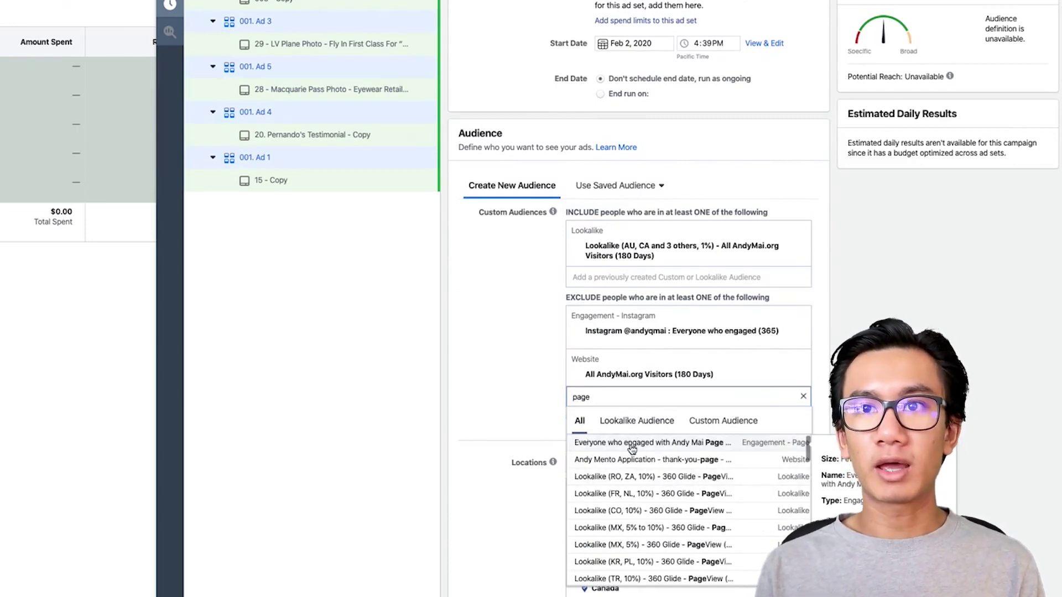
pyautogui.click(631, 449)
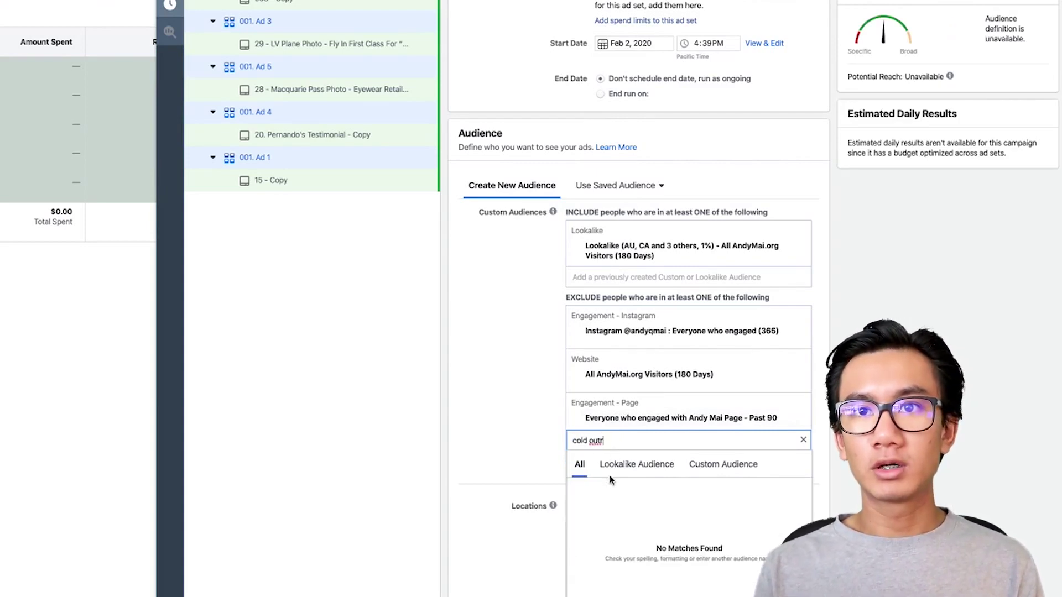
# - Exclude the 'Watched 10secs Of Cold Traffic Outreach Ad' video audience as well
pyautogui.click(588, 490)
pyautogui.click(510, 421)
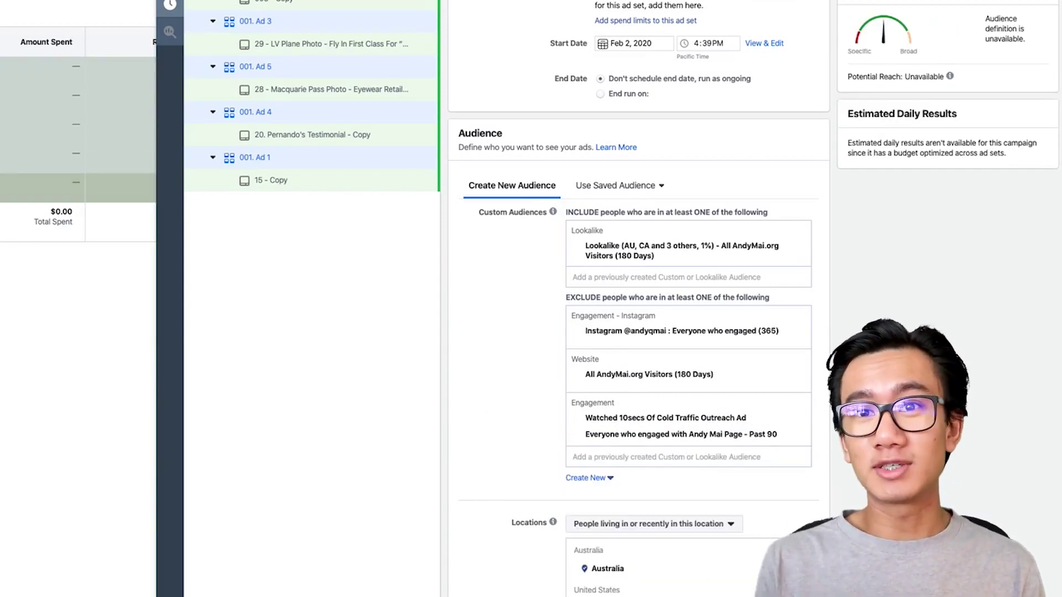
pyautogui.scroll(-15, 496, 359)
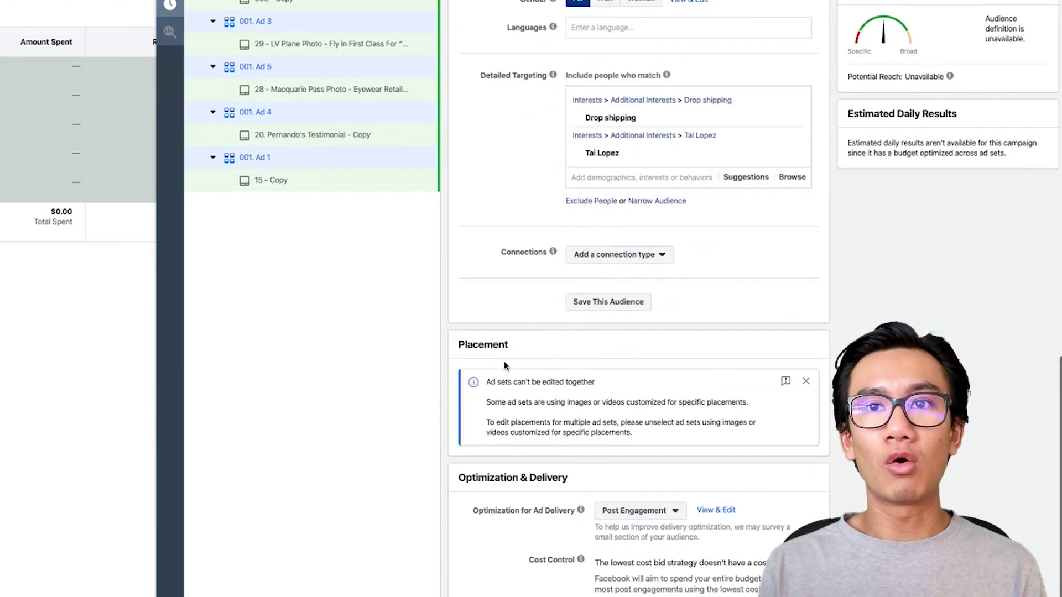
pyautogui.scroll(17, 506, 368)
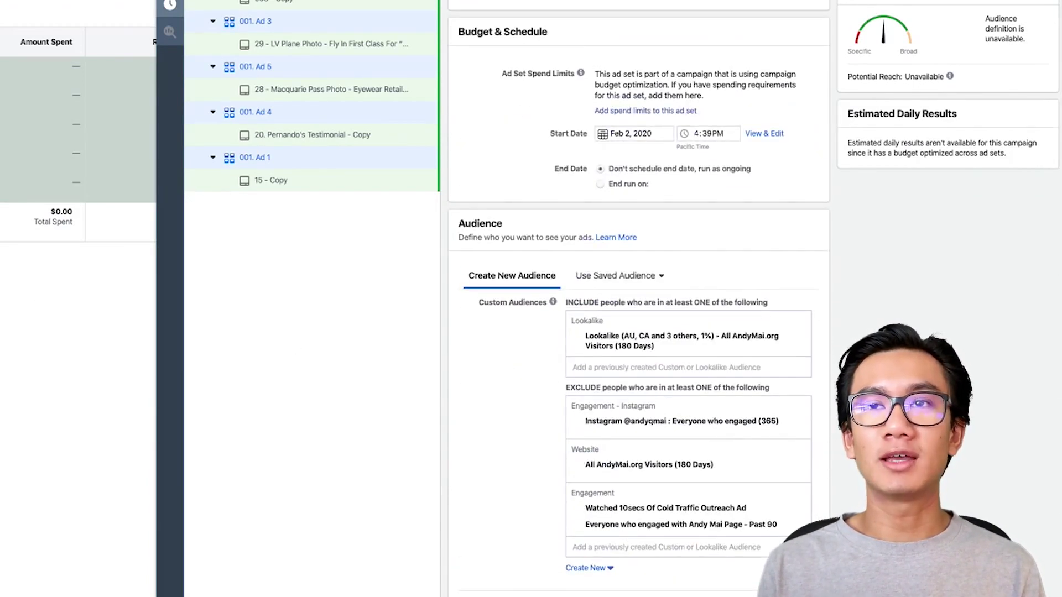